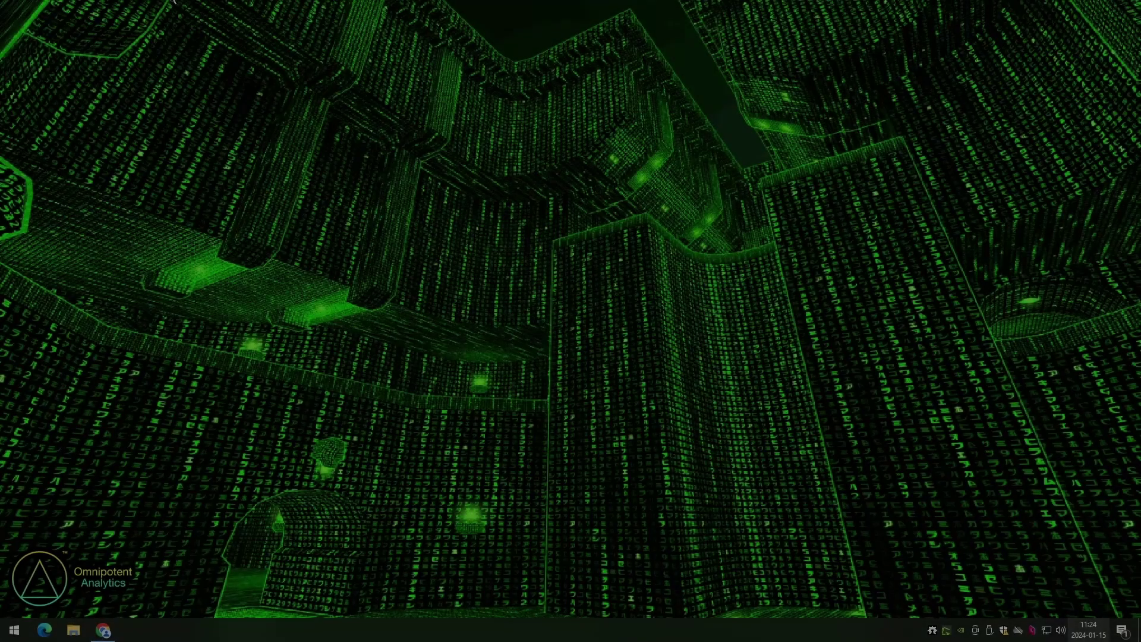
- Install the polkadot{.js} extension from its Chrome Web Store page
click(103, 632)
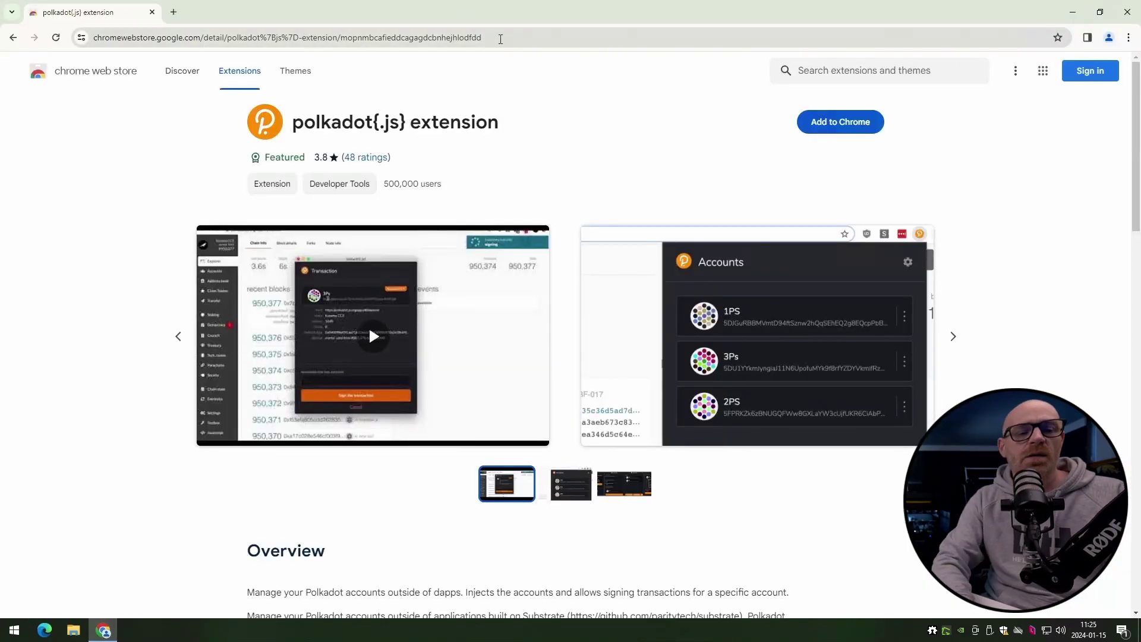
drag(499, 38, 60, 63)
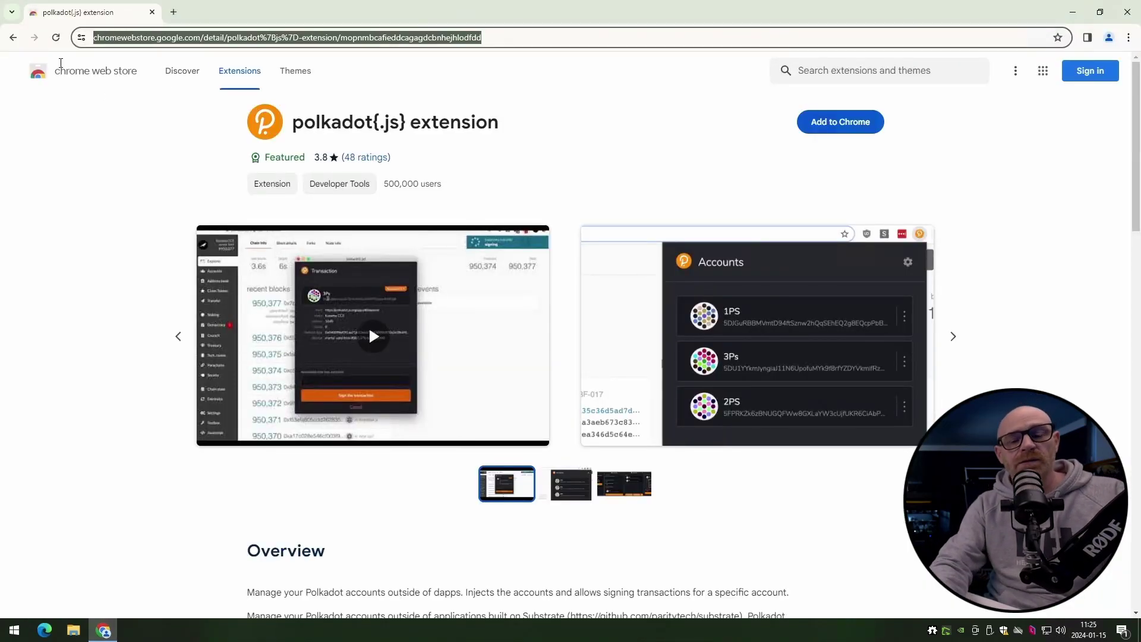
click(143, 123)
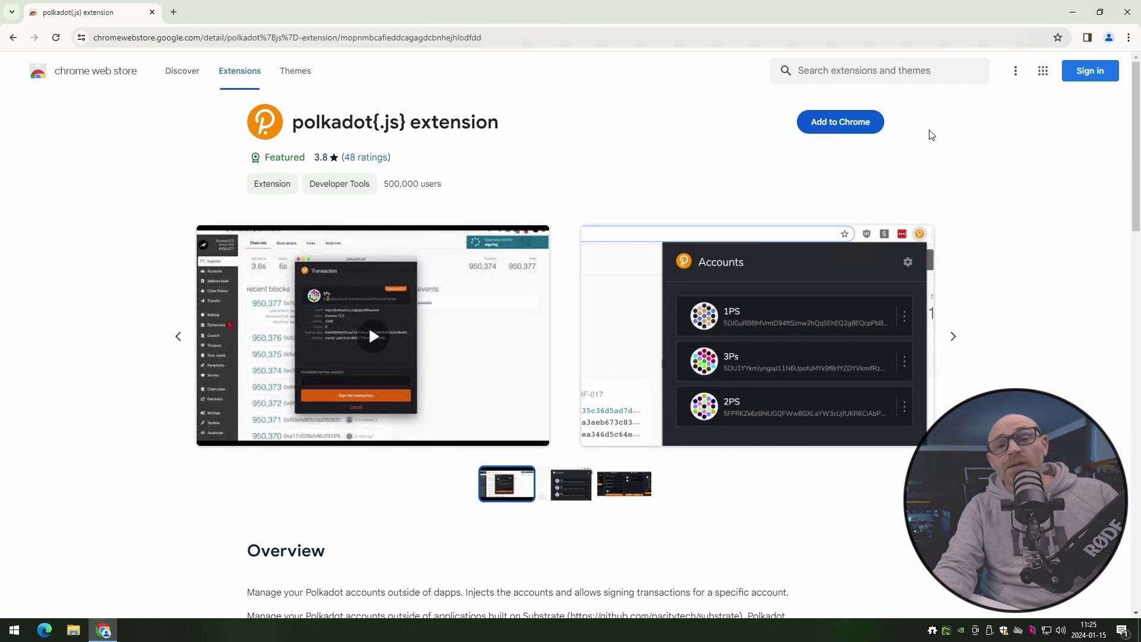
click(858, 125)
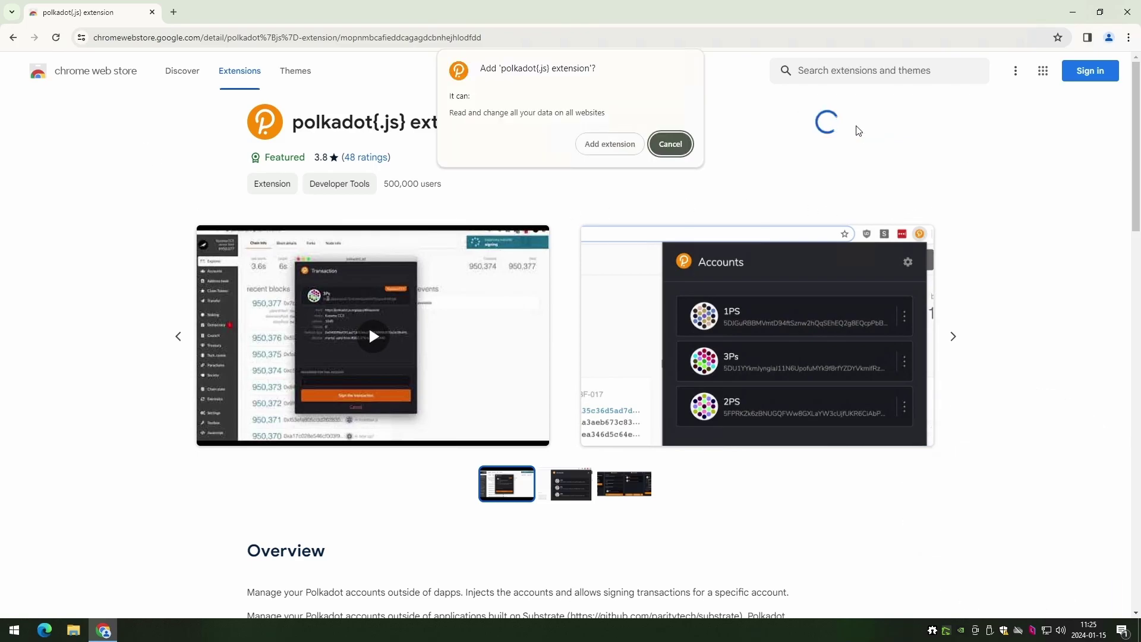
click(618, 148)
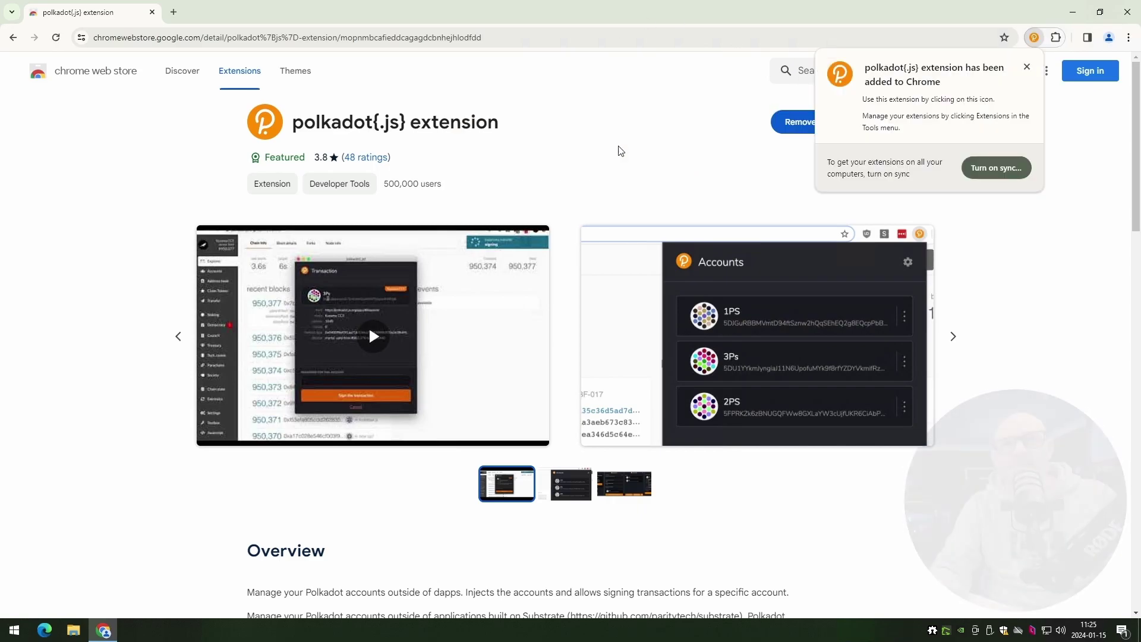
click(1027, 69)
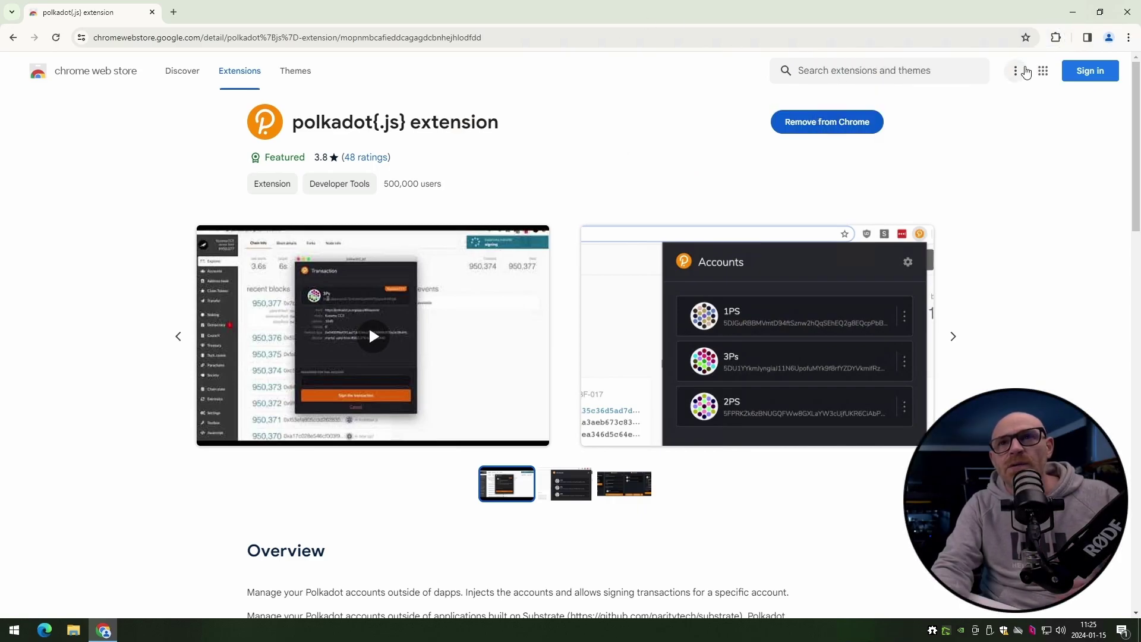
- Pin polkadot{.js} to the Chrome toolbar and open its Welcome notes
click(1057, 38)
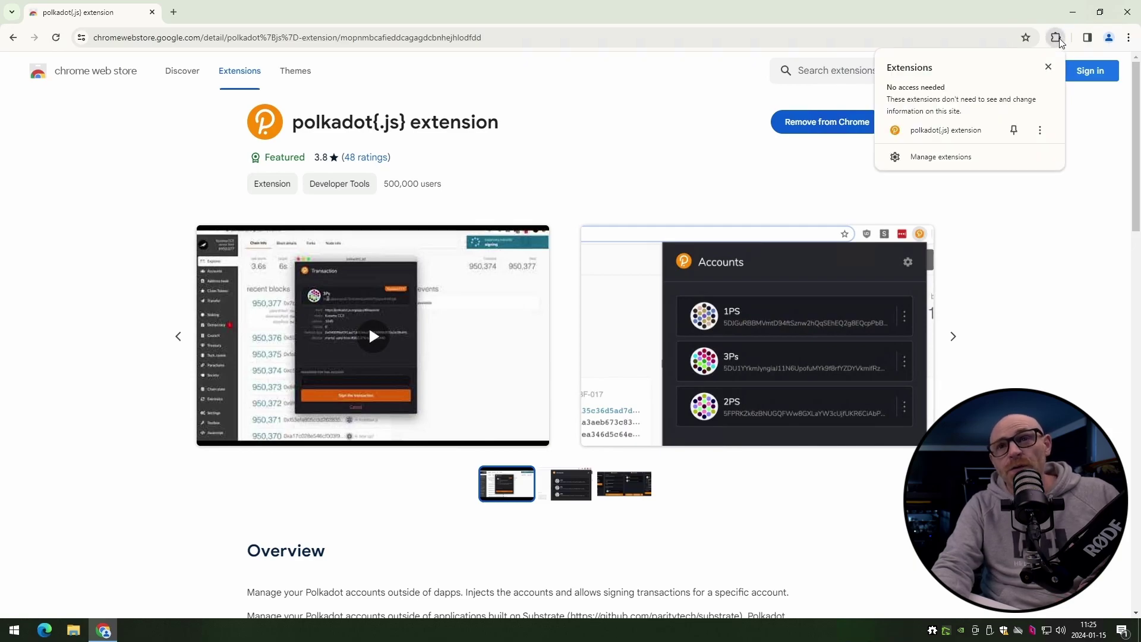
click(1013, 131)
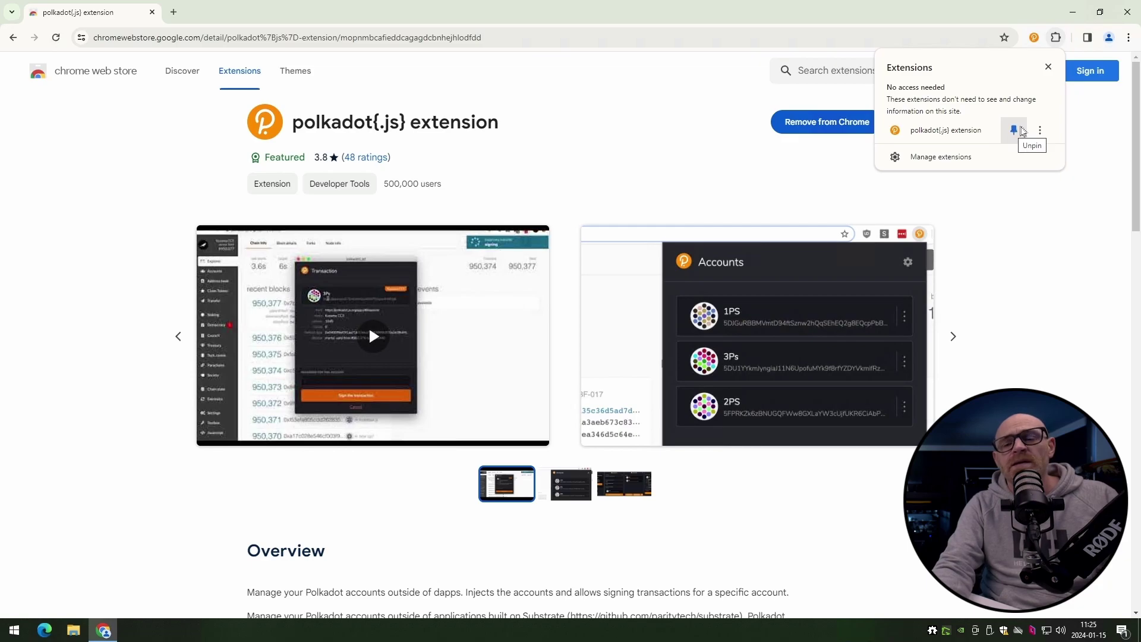
click(1034, 38)
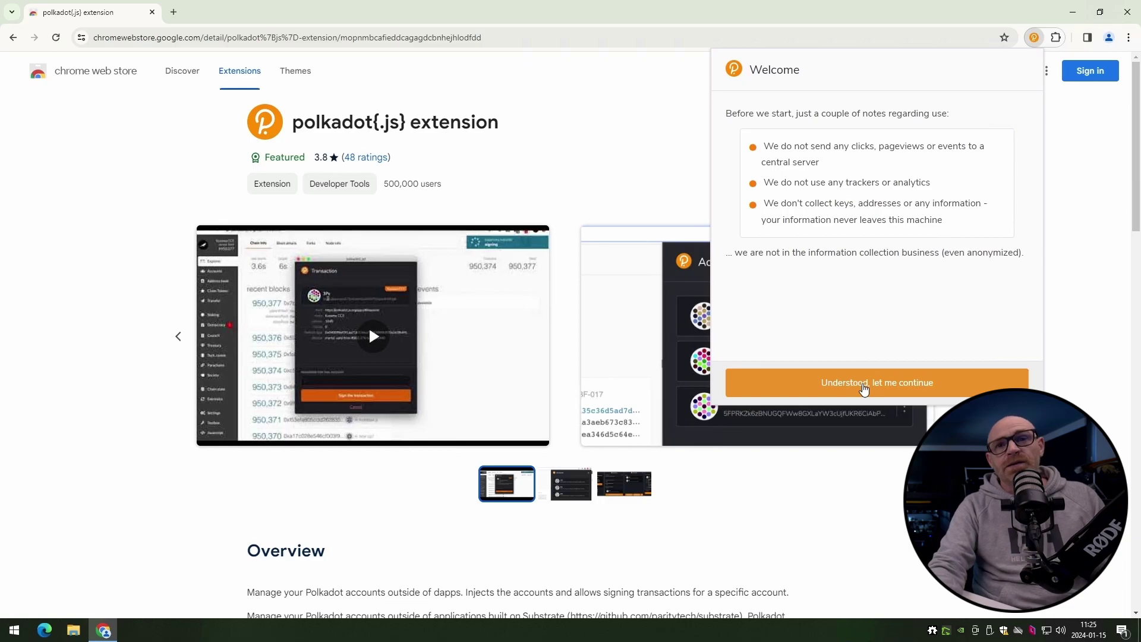
- Accept the privacy notes, then view and dismiss the add-account options
click(865, 387)
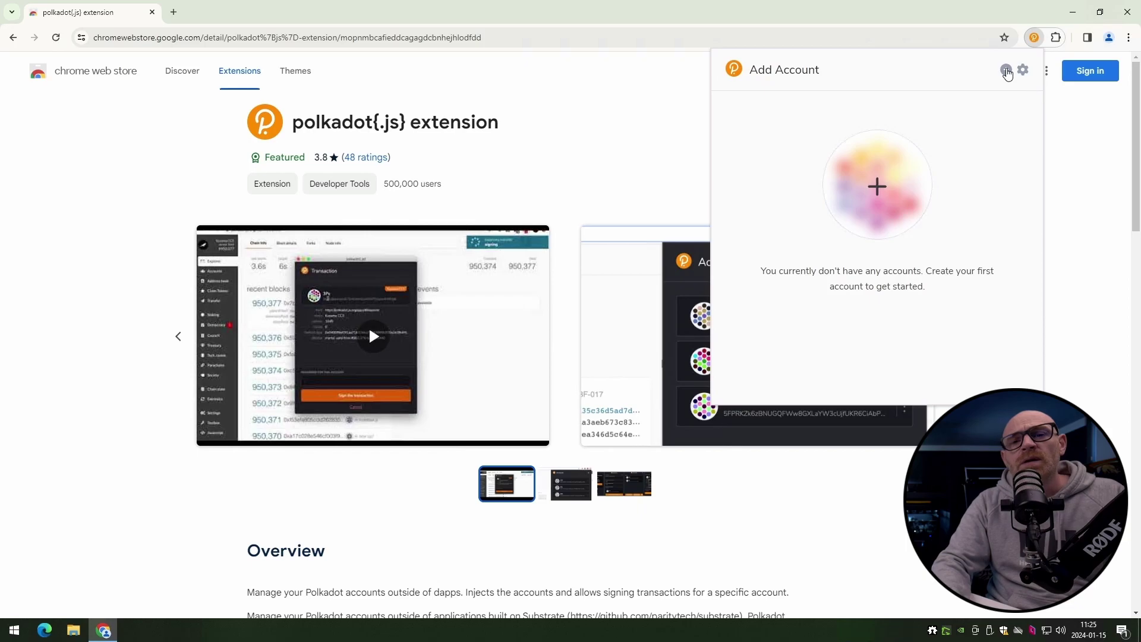
click(1006, 70)
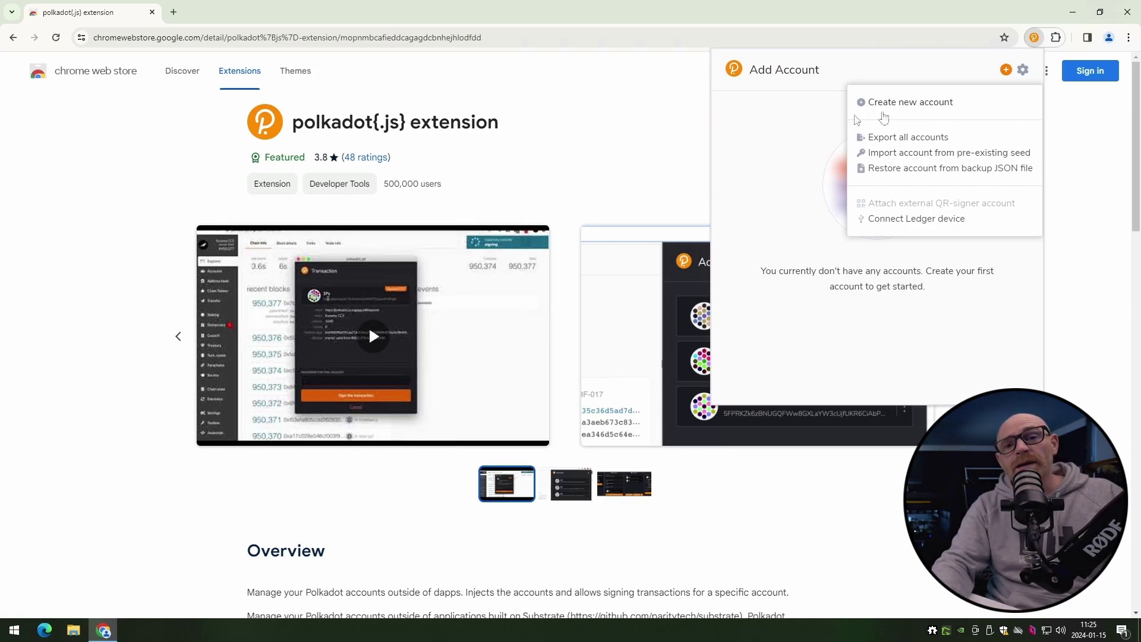
click(800, 135)
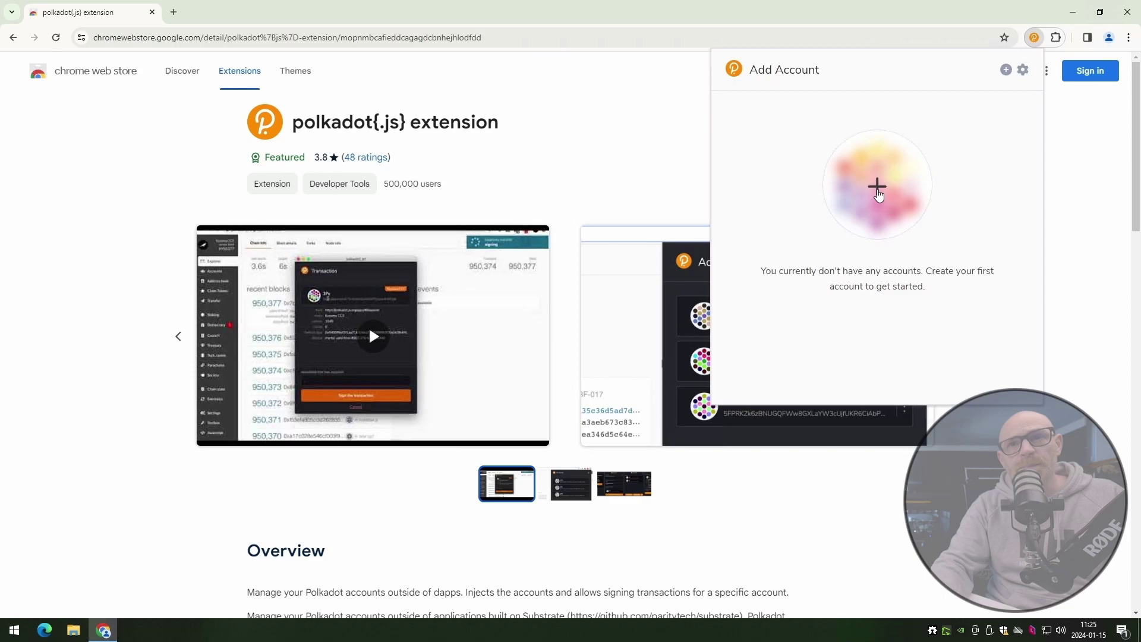
- Generate a new account's 12-word seed, copy it, and confirm it was saved
click(878, 190)
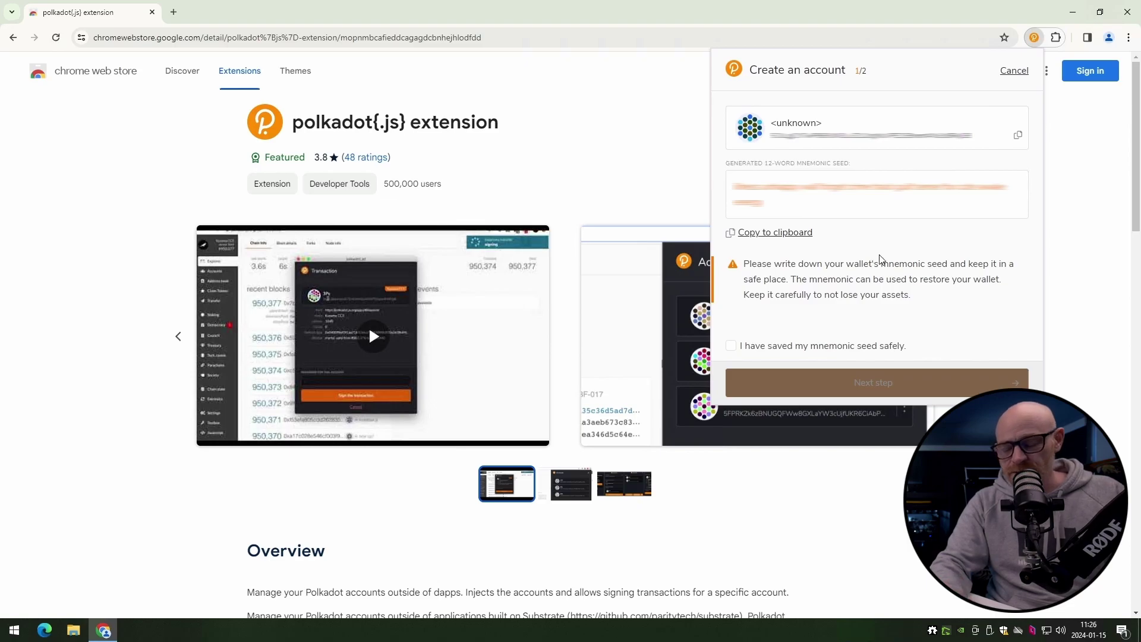
click(784, 233)
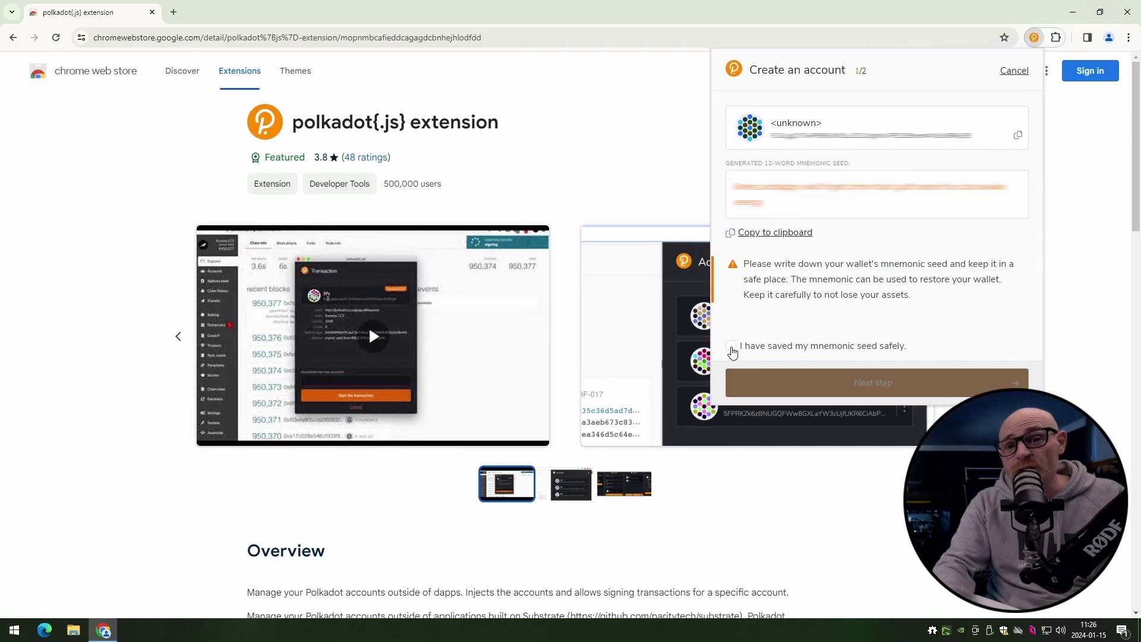
click(731, 347)
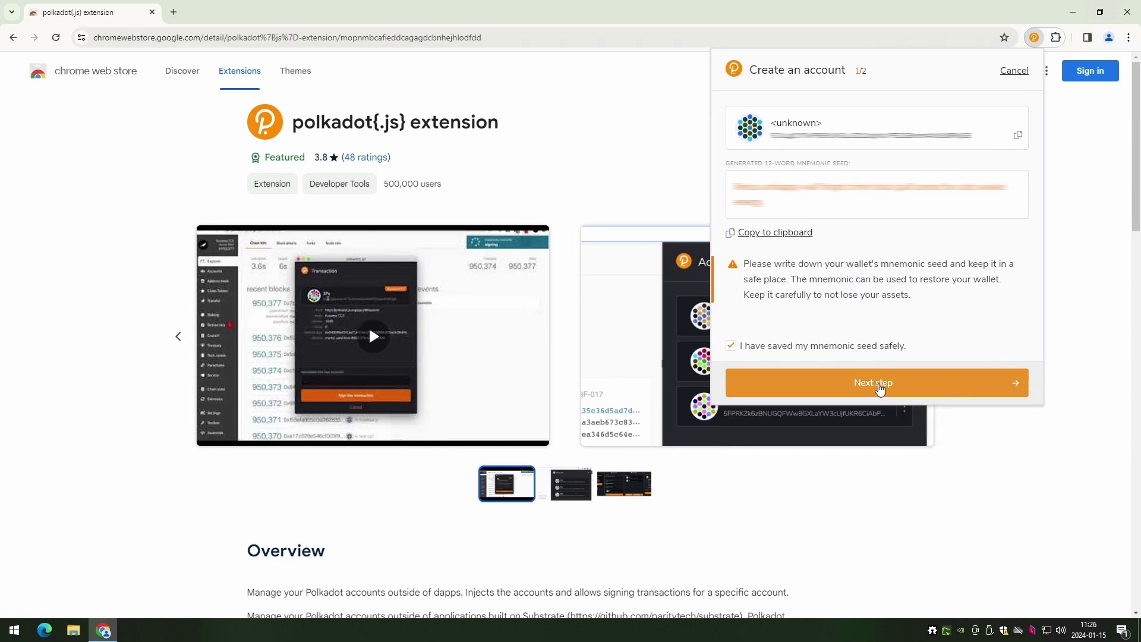
click(881, 387)
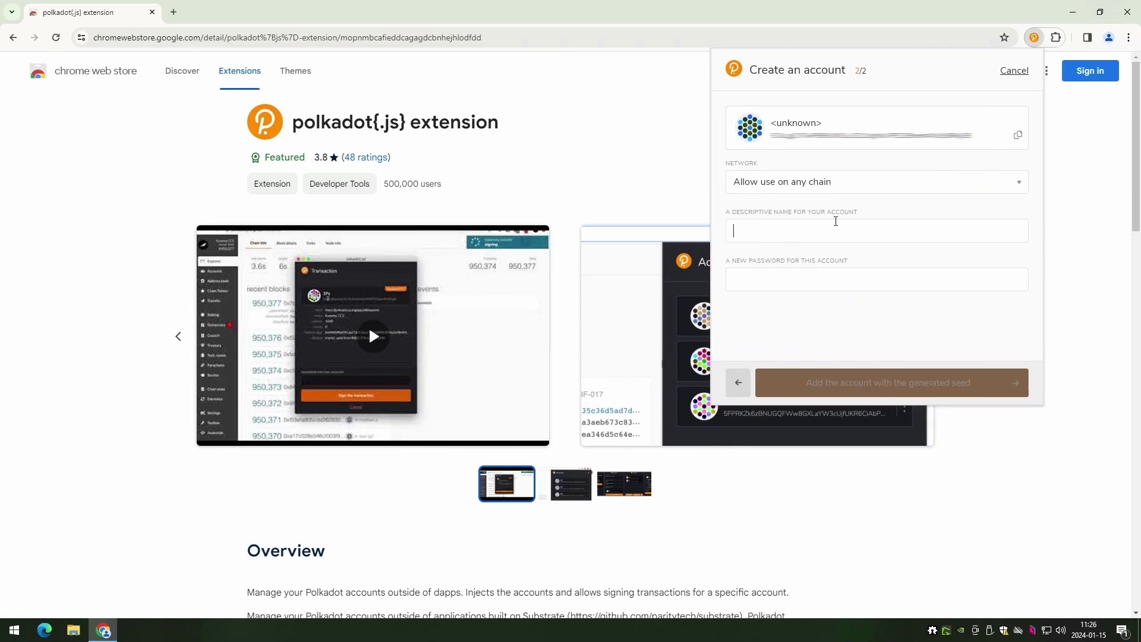
- Create the account named 'OmniVideoWallet' with a password entered twice
text(OmniVideoWallet)
click(808, 275)
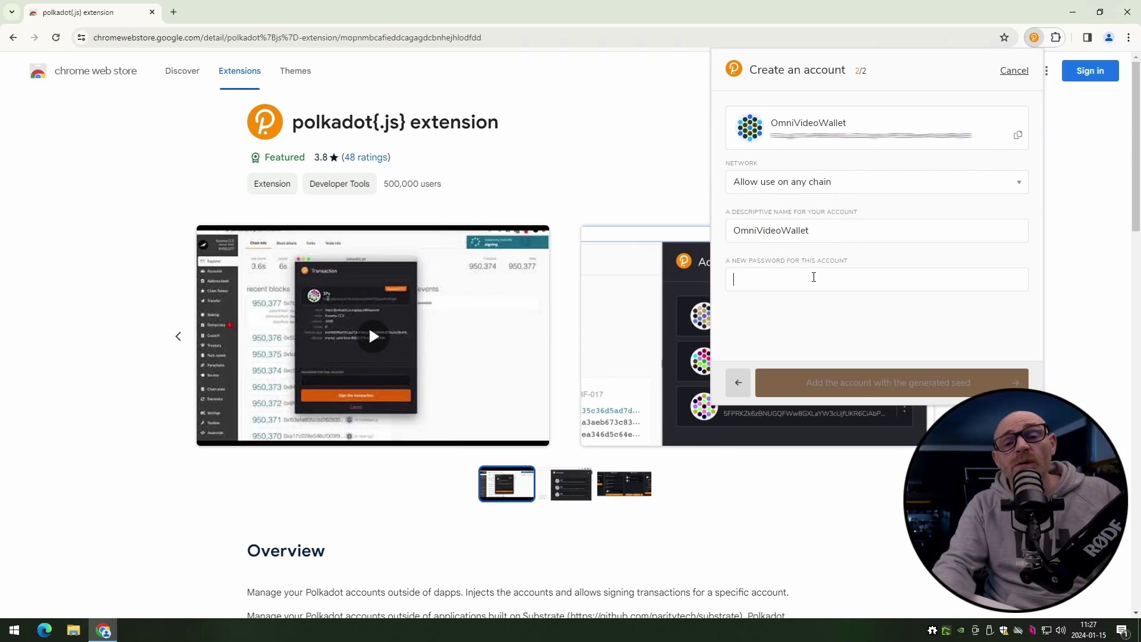
text(••••)
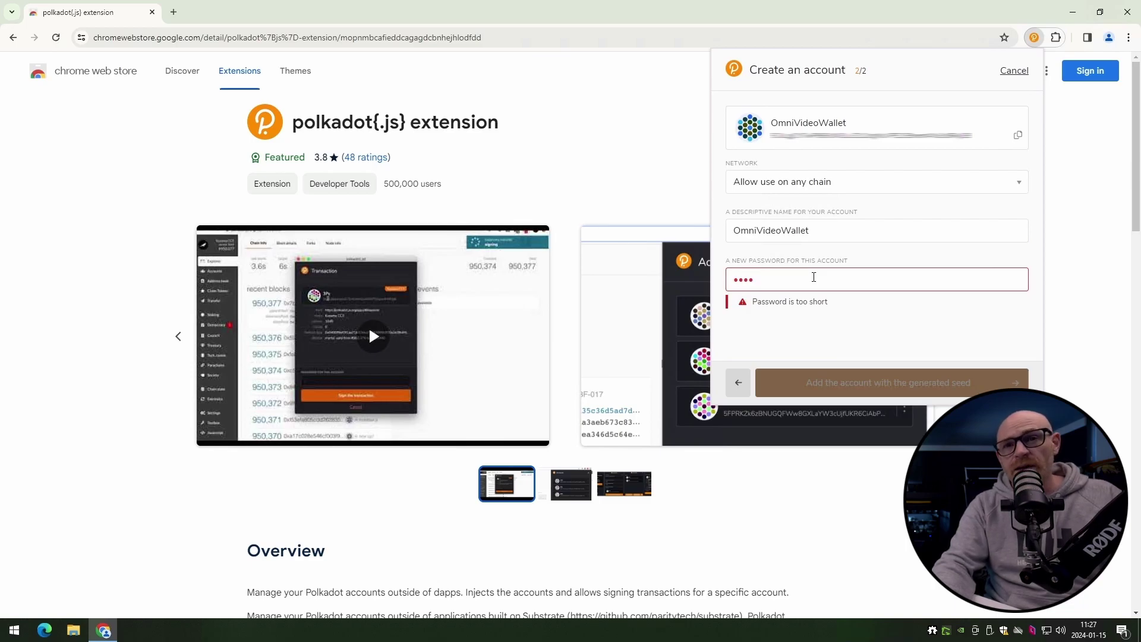
text(•••)
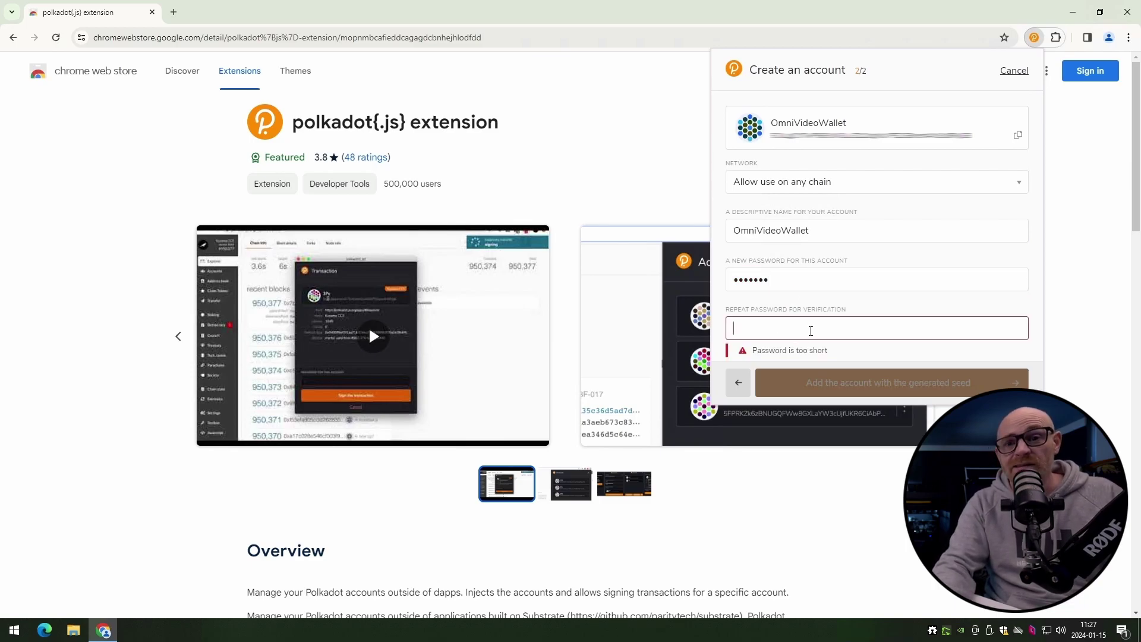
click(810, 327)
text(•••••••)
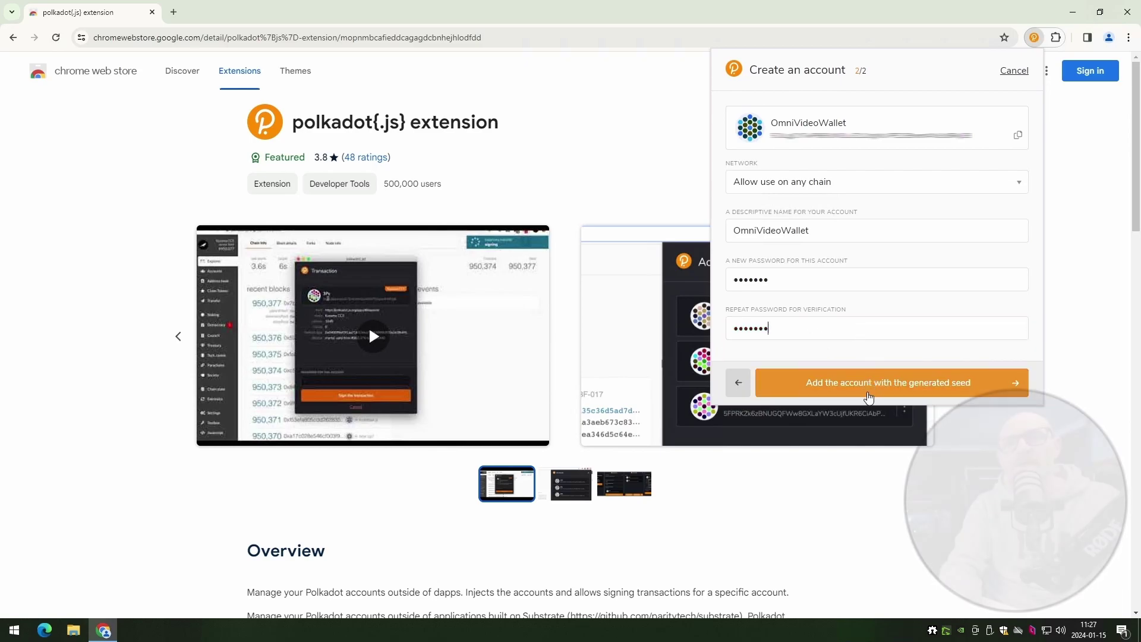
click(869, 395)
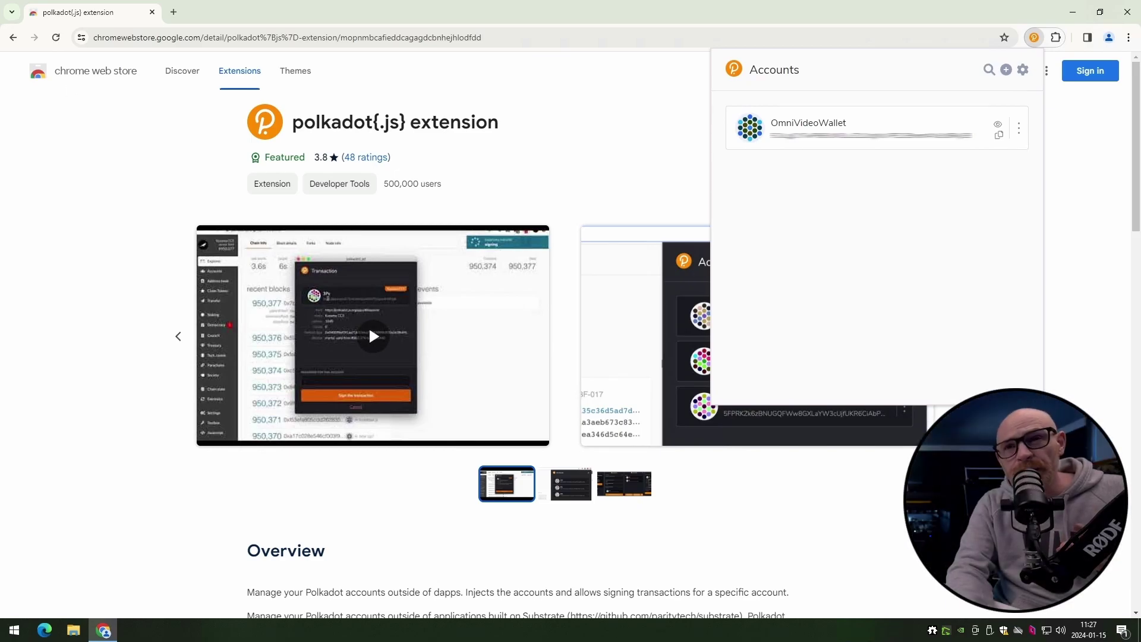
- Review the OmniVideoWallet account's options menu and close it unchanged
click(1019, 129)
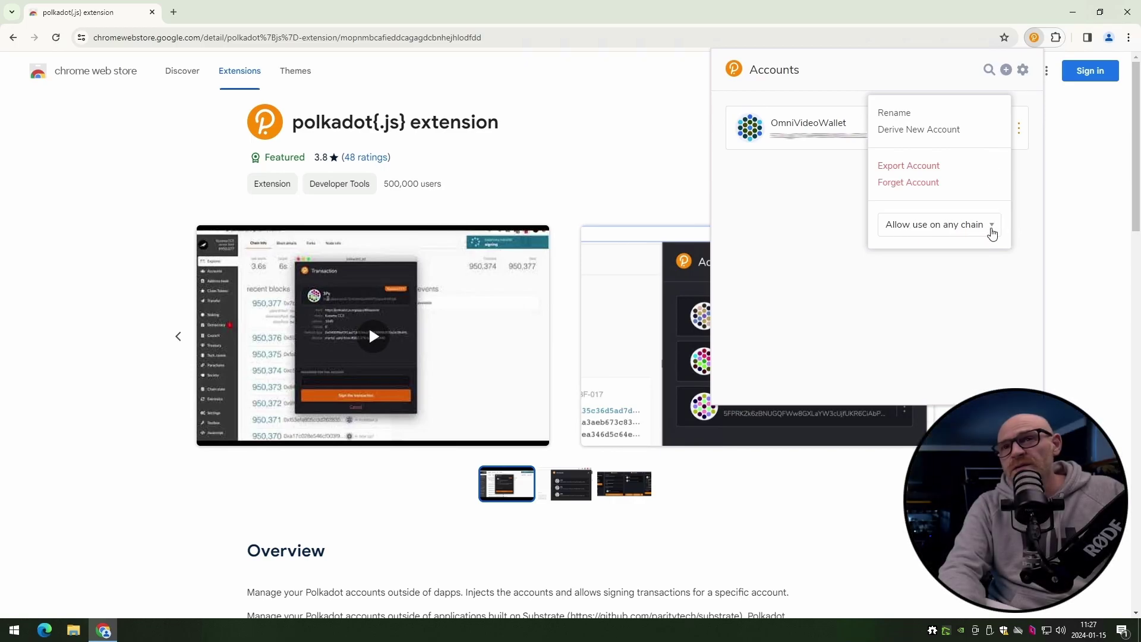
click(814, 230)
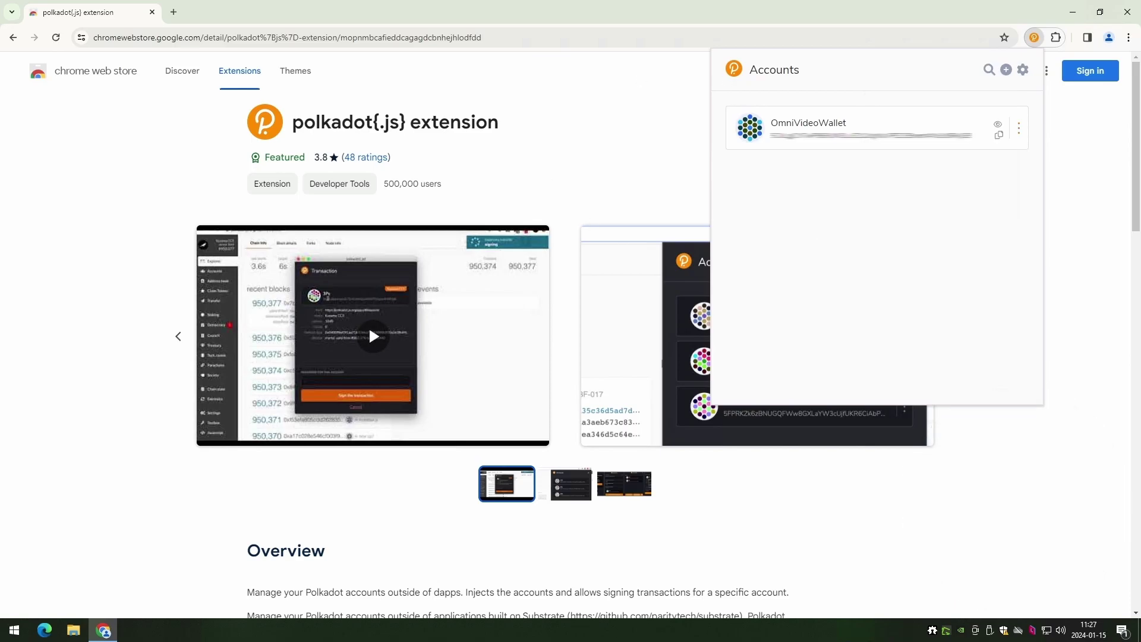
- Load communeai.net in a new browser tab
click(173, 12)
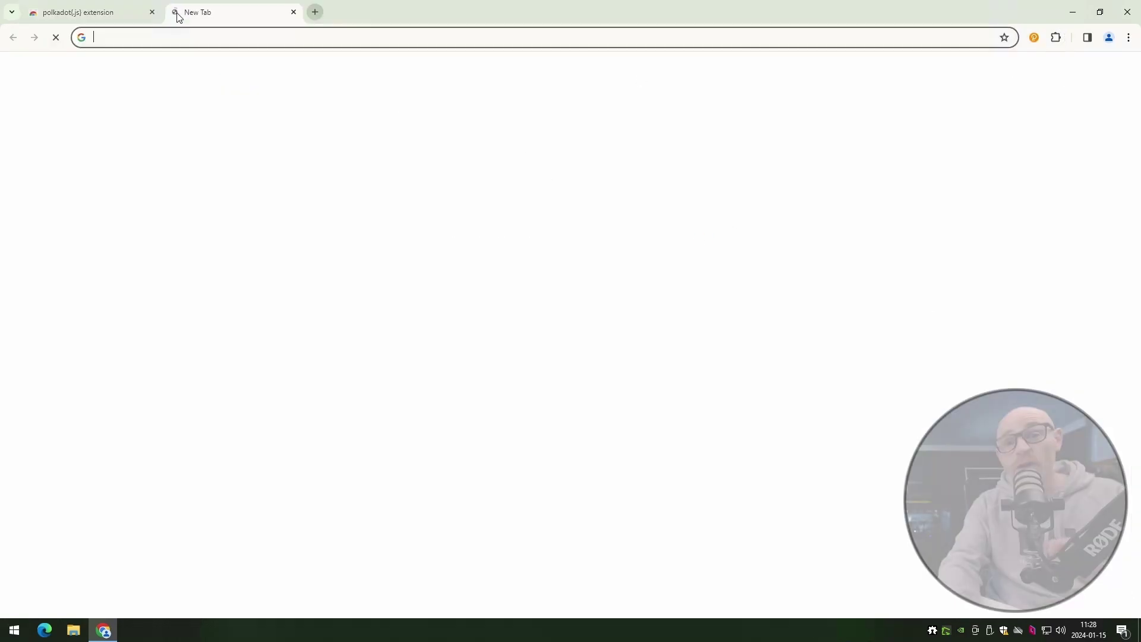
text(communeai.net)
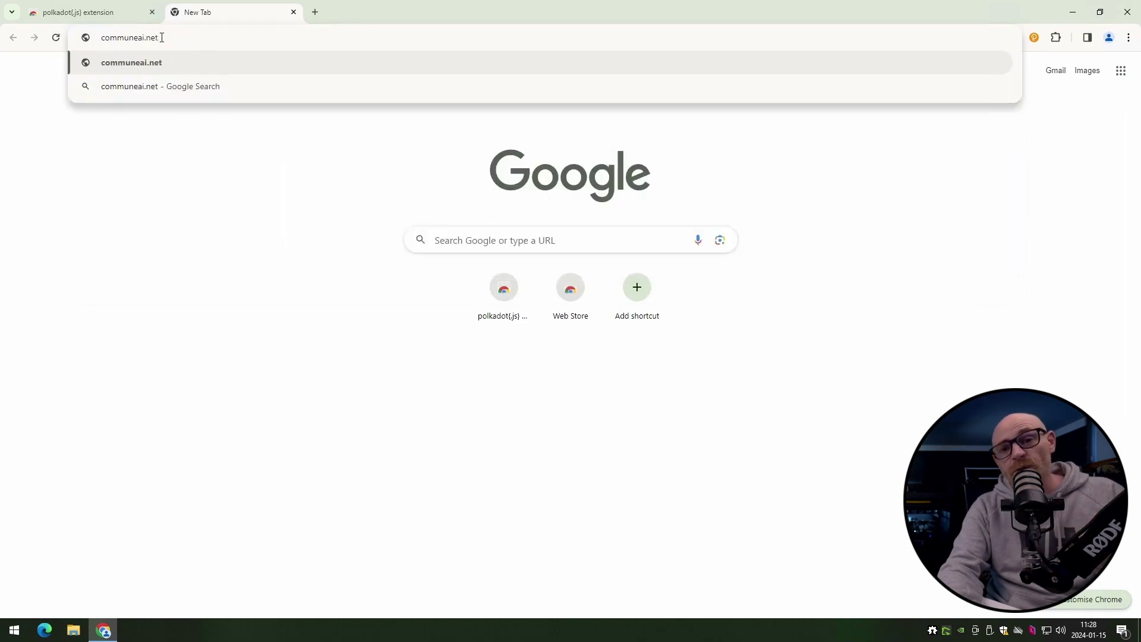
key(Return)
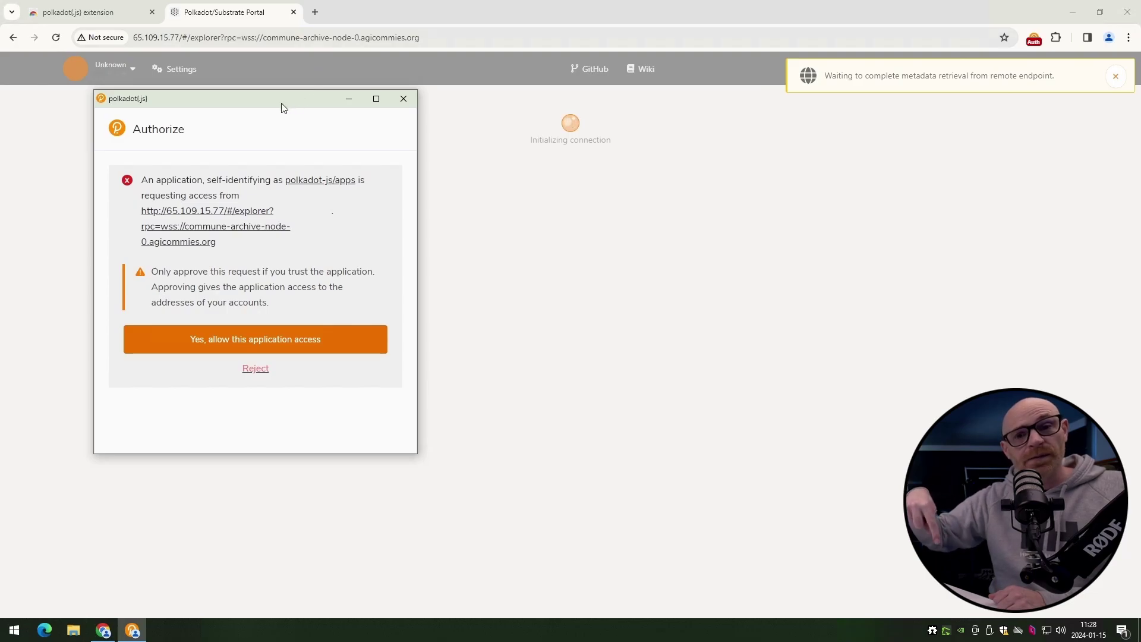
- Allow the Commune portal access to the polkadot{.js} accounts
drag(281, 107, 551, 120)
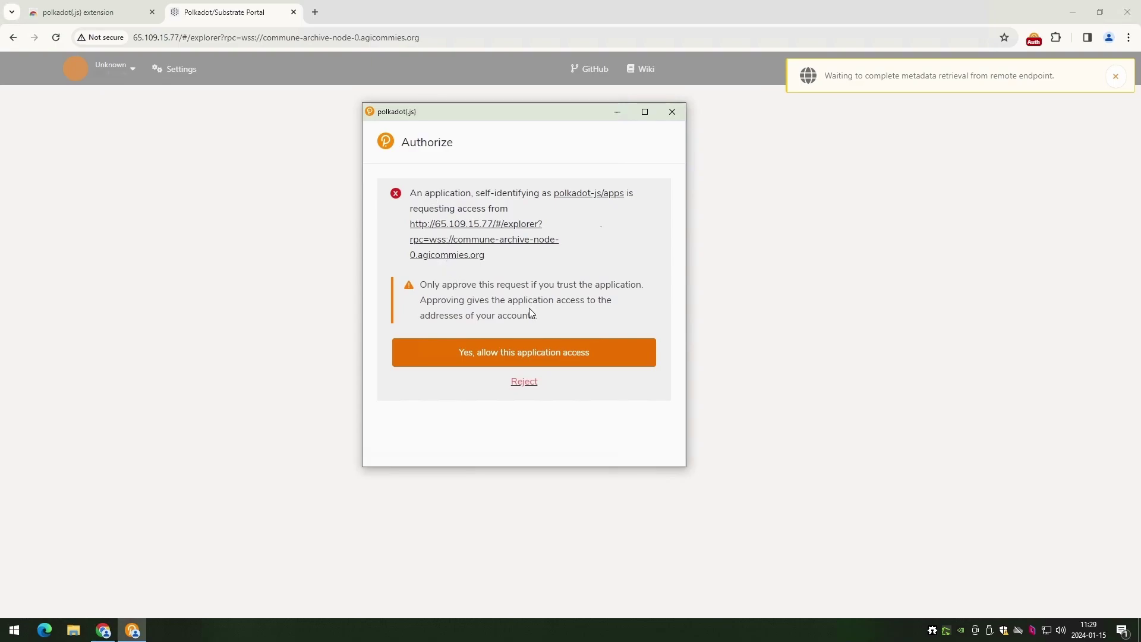
click(522, 357)
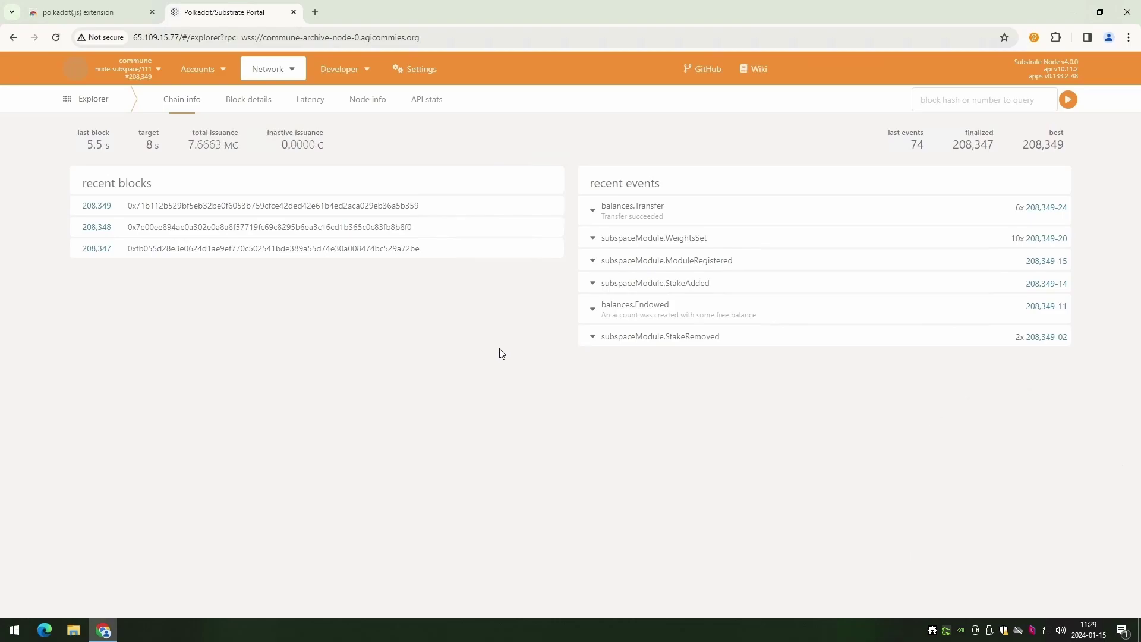
- Go to Accounts > My accounts and review the extension accounts section
mouse_move(207, 72)
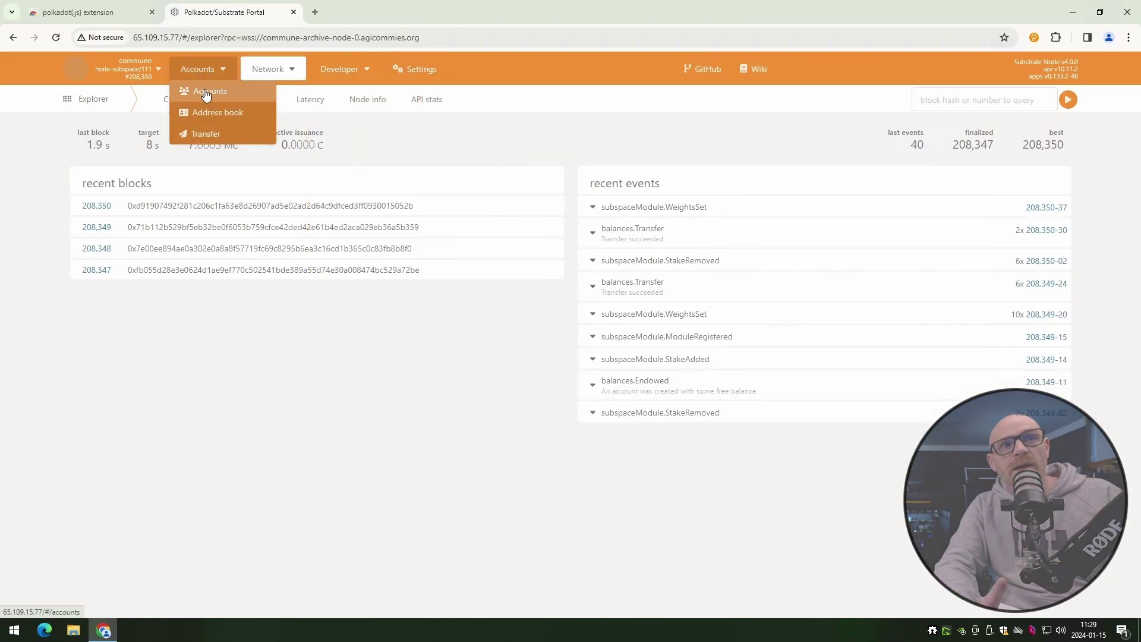
click(206, 96)
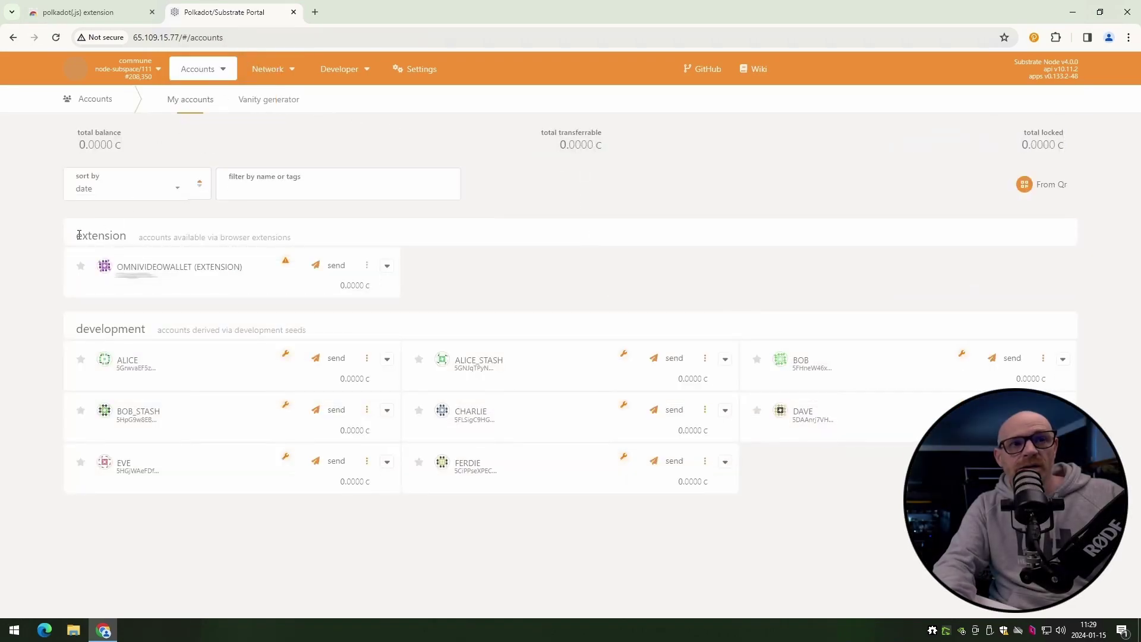
drag(79, 235, 129, 241)
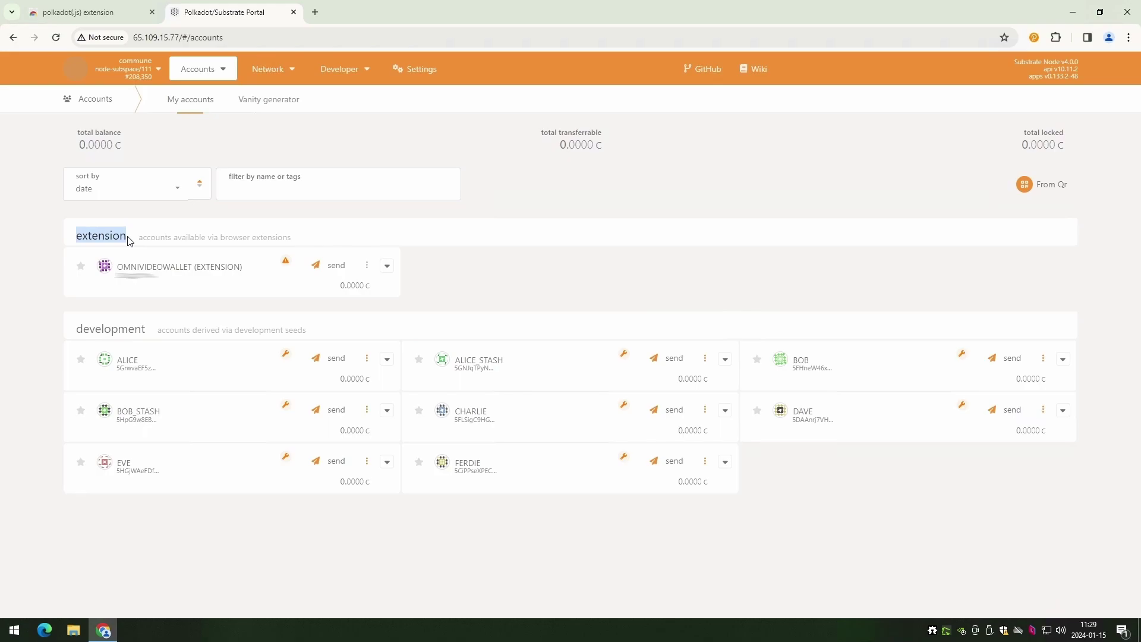
click(133, 242)
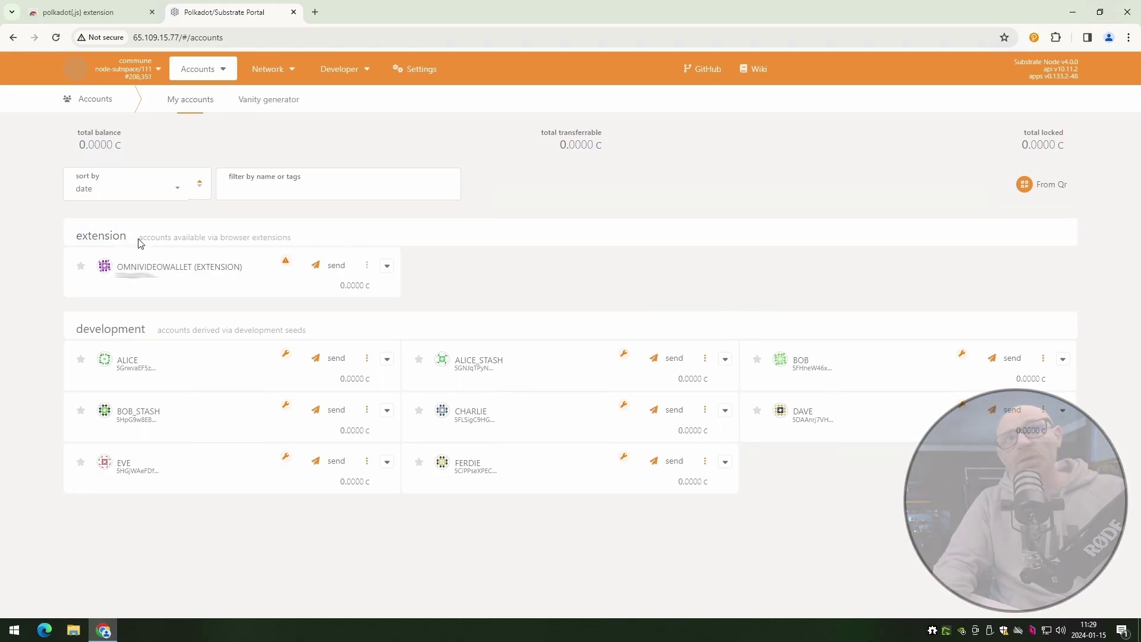
drag(141, 244, 291, 238)
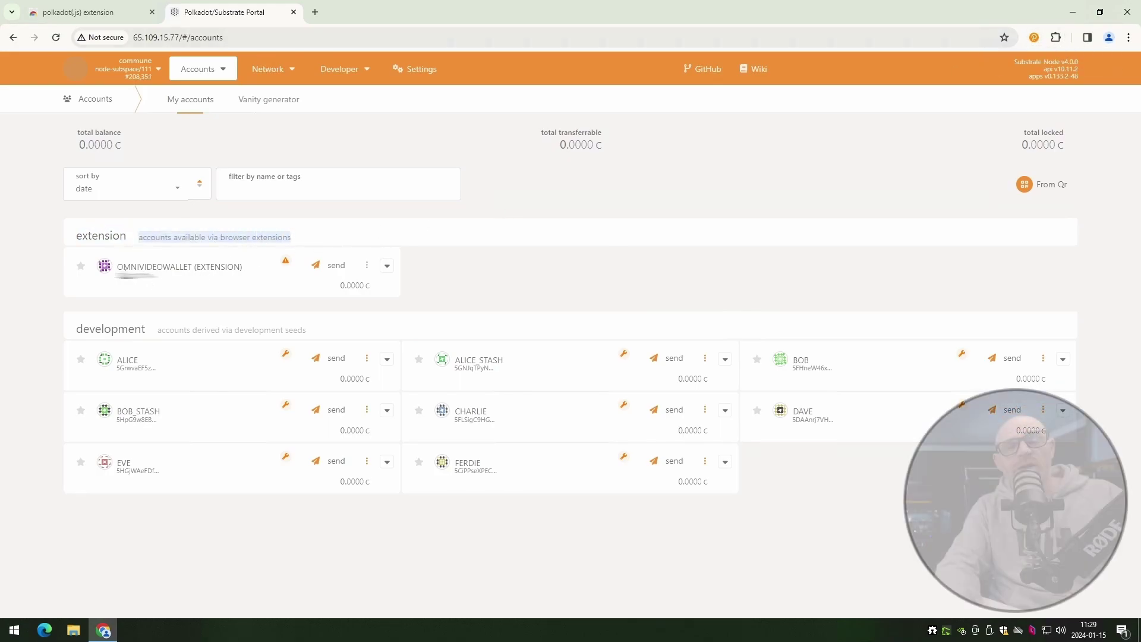
- Check the wallet popup and confirm OmniVideoWallet's total balance is 50.0000 C
click(1034, 37)
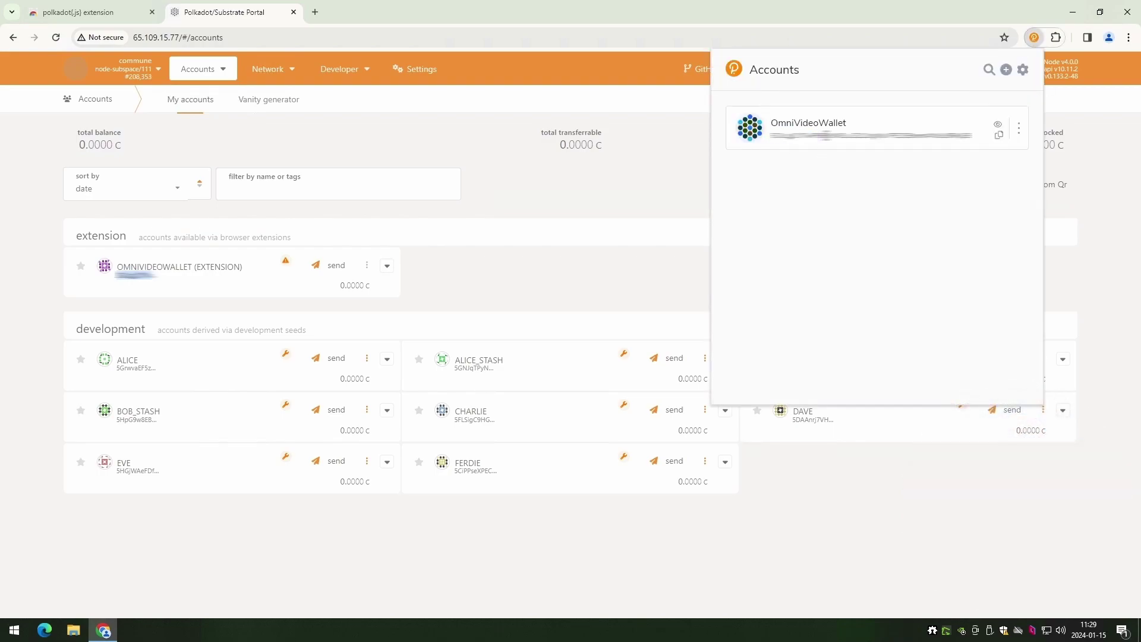
click(684, 153)
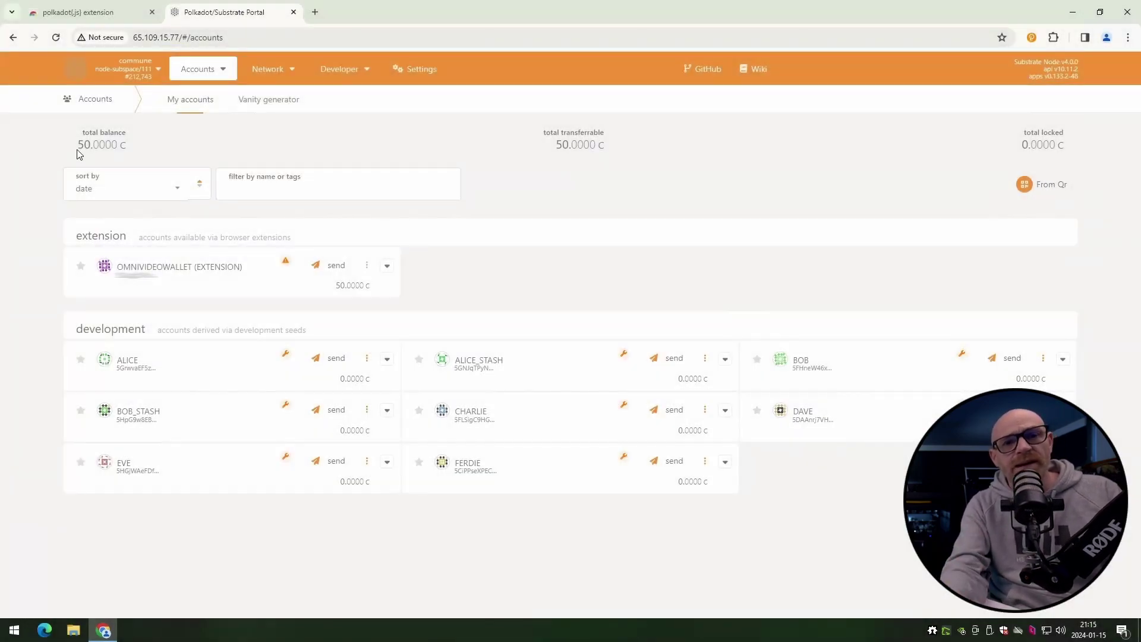
drag(78, 144, 99, 144)
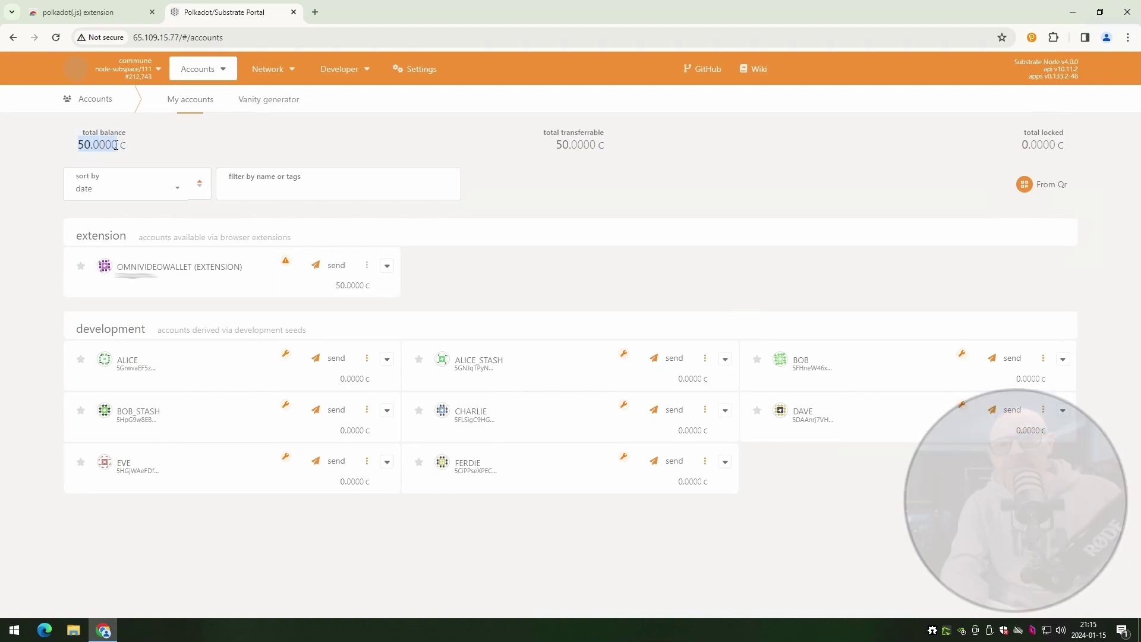
click(148, 147)
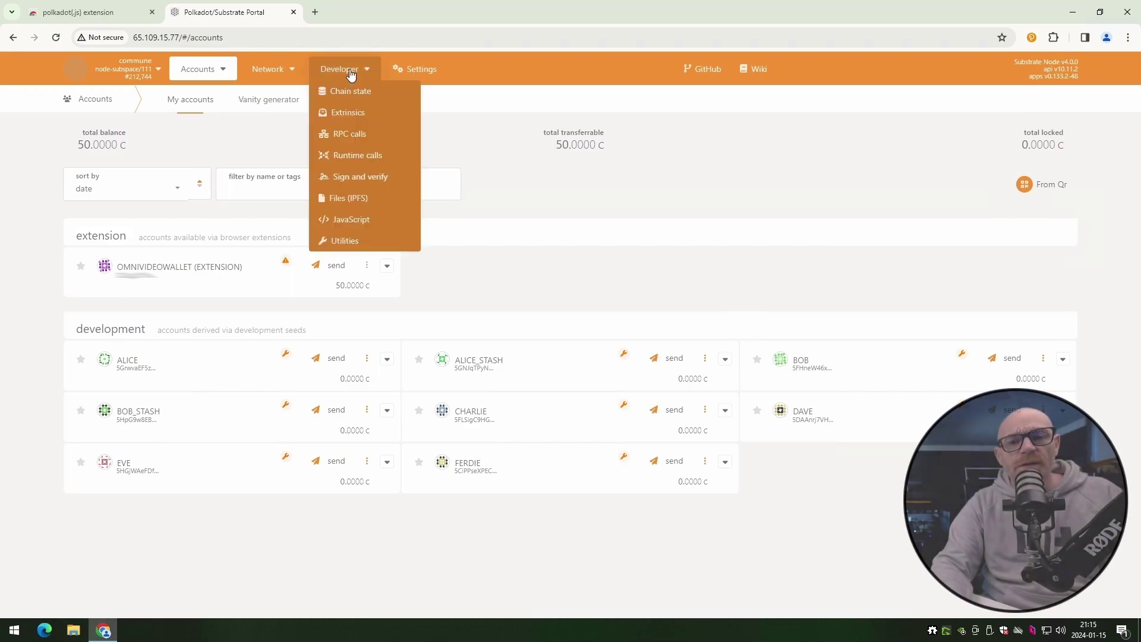
- Choose the subspaceModule addStake call on Developer > Extrinsics
mouse_move(339, 71)
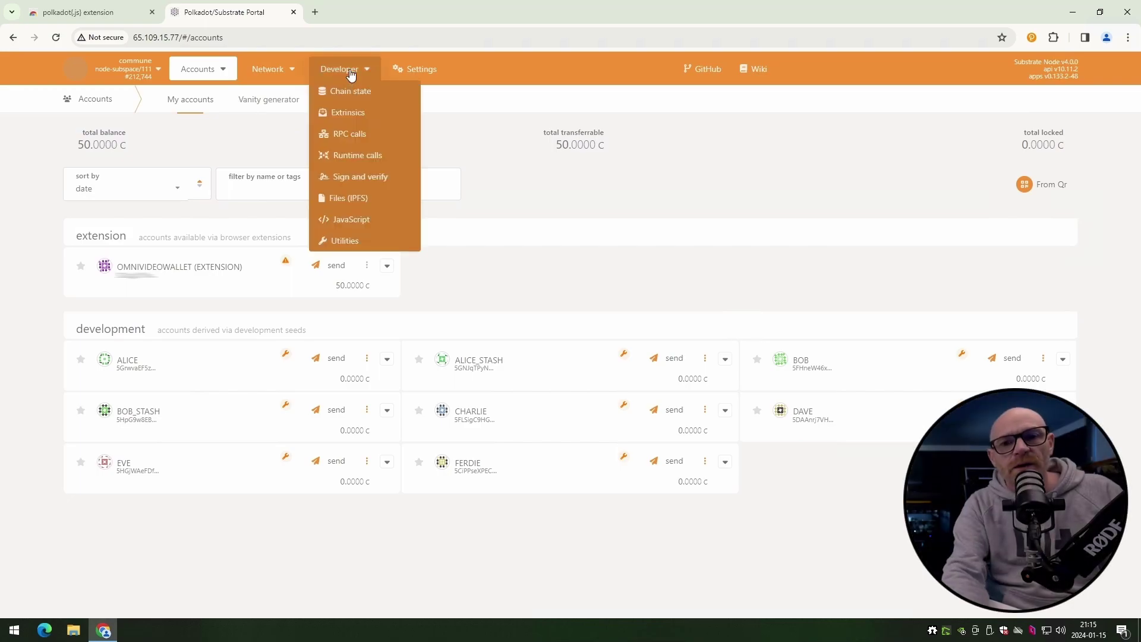
click(354, 115)
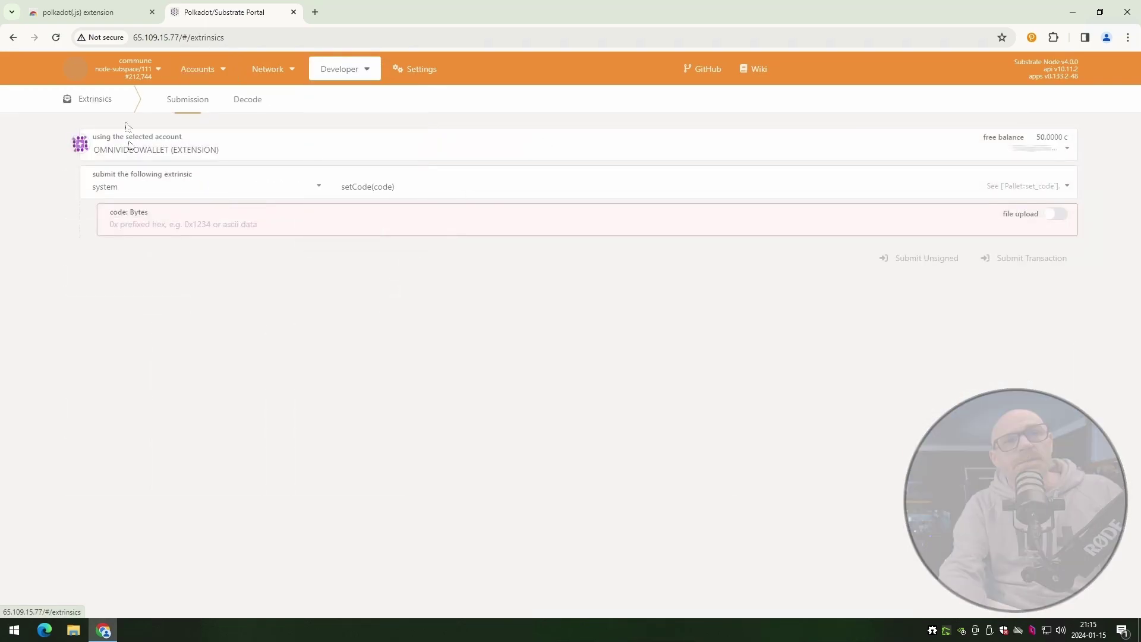
click(123, 193)
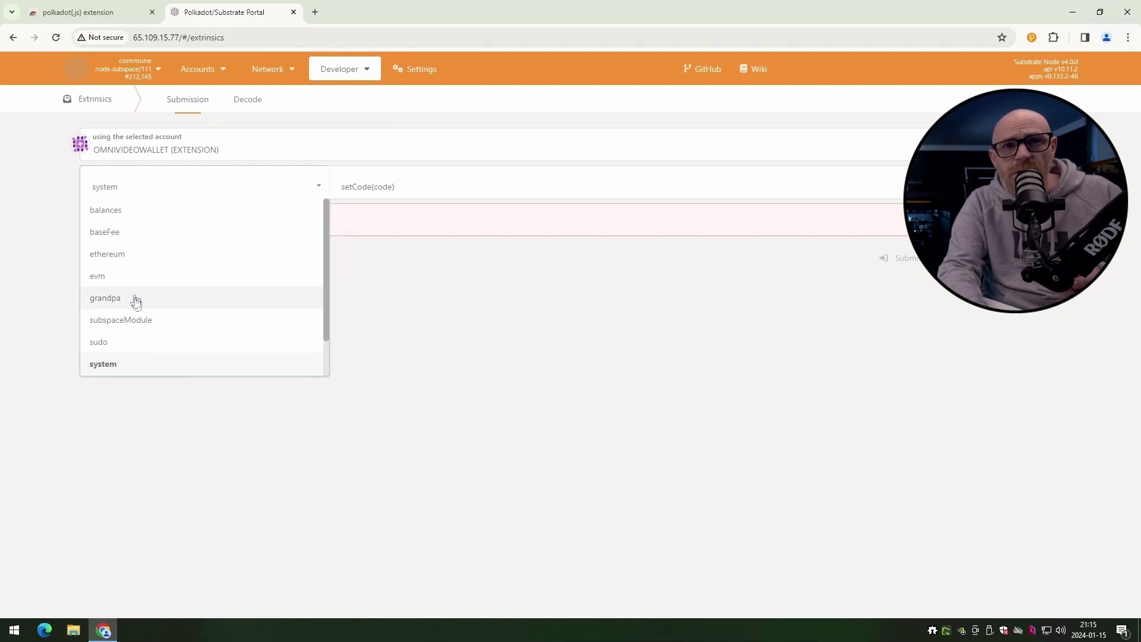
click(134, 321)
click(397, 191)
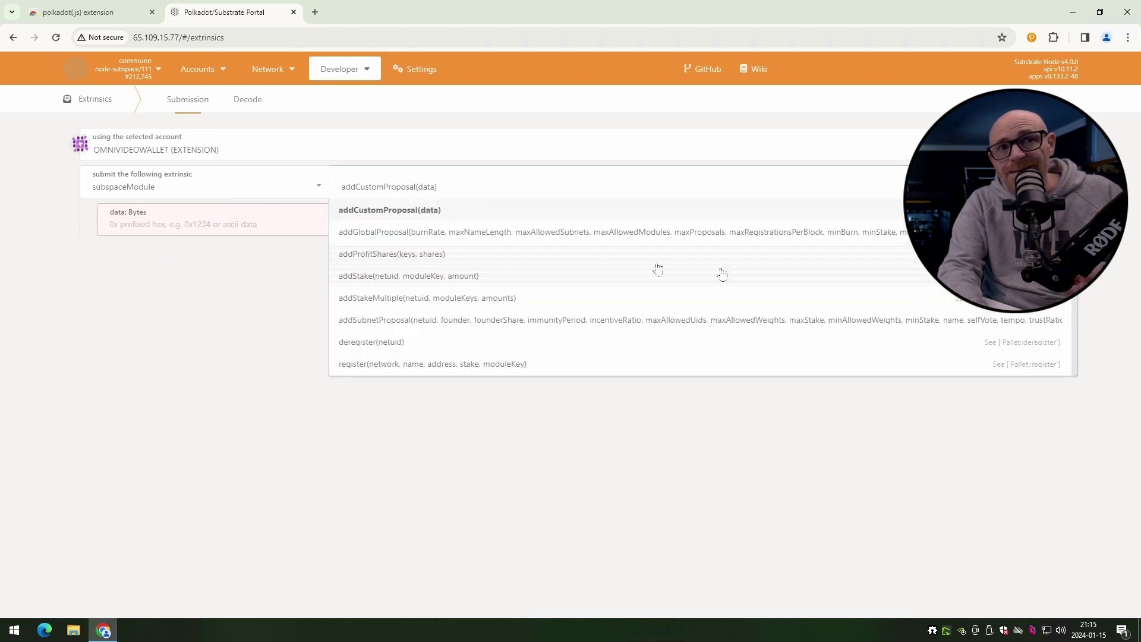
scroll(721, 273, down, 1)
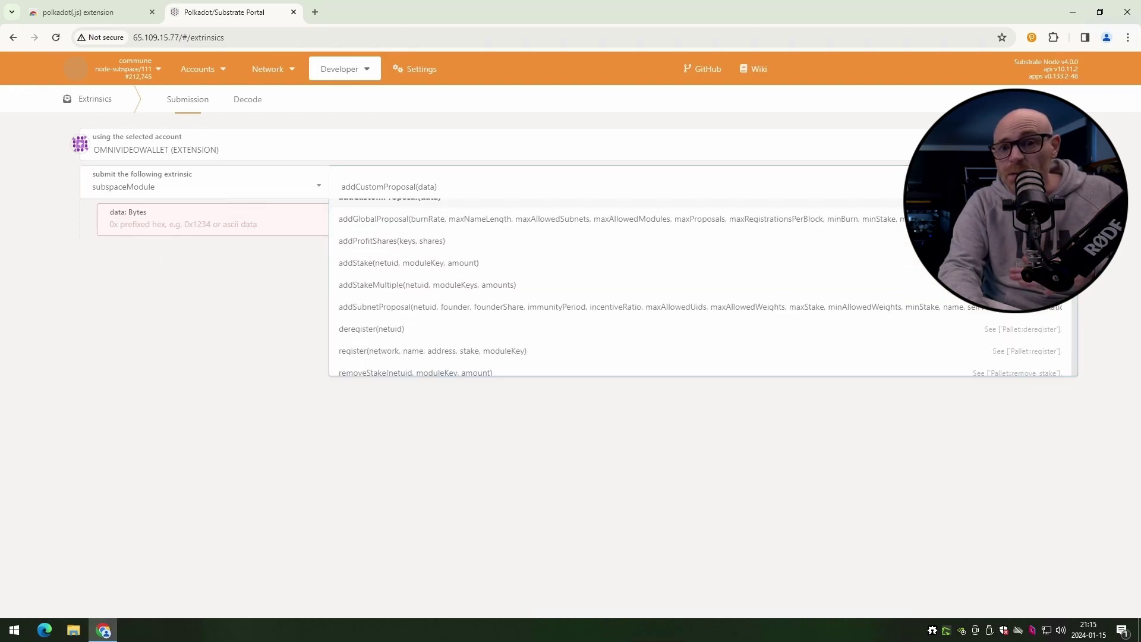
click(380, 262)
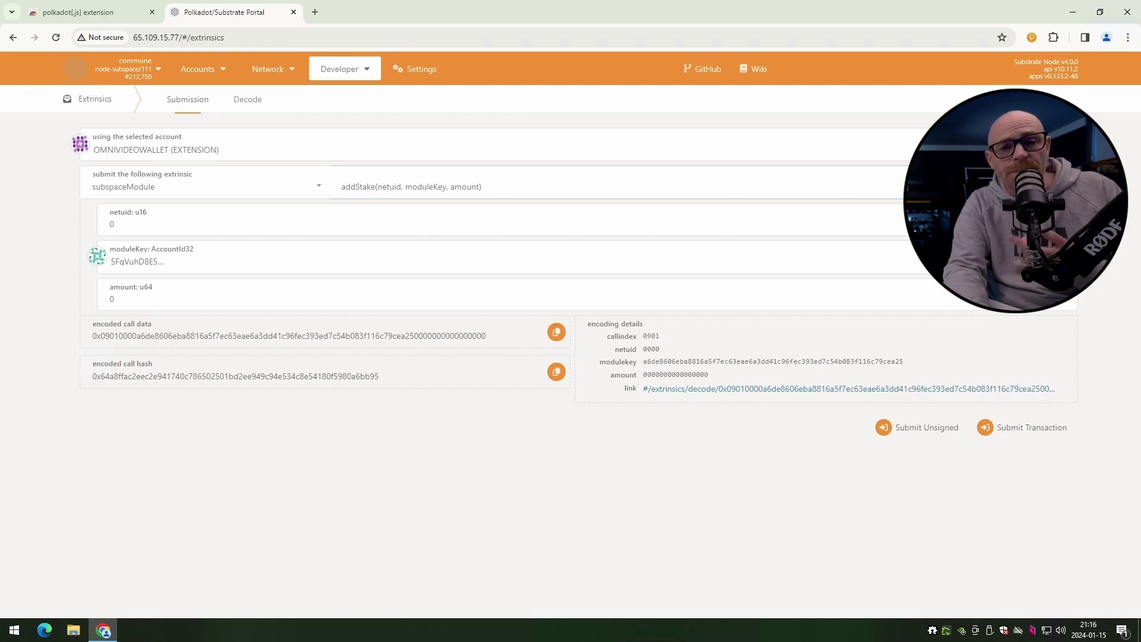
click(123, 300)
key(BackSpace)
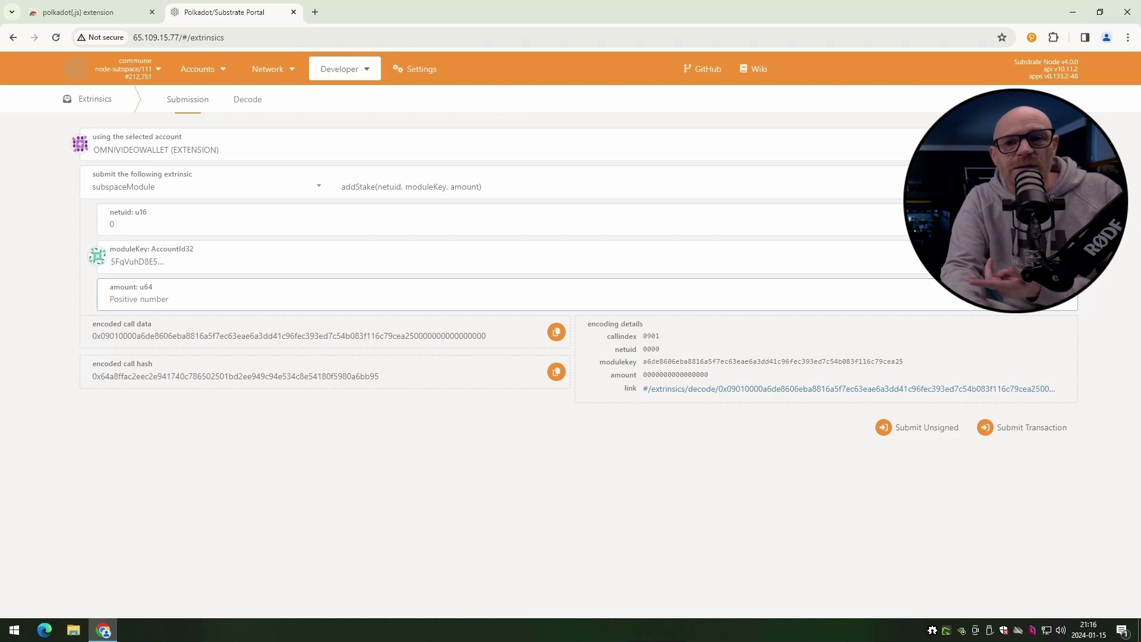
click(139, 261)
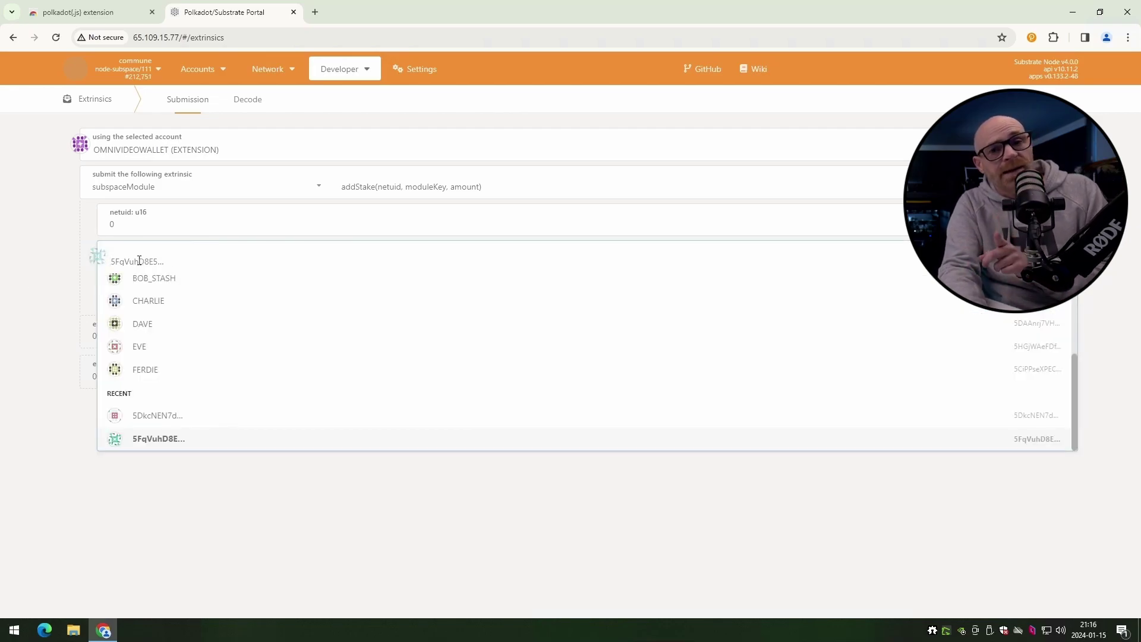
text(5FqVuhD8E5rmd8akHi31vQUXagsDWWmSbb8zSWUampR1Rq7F)
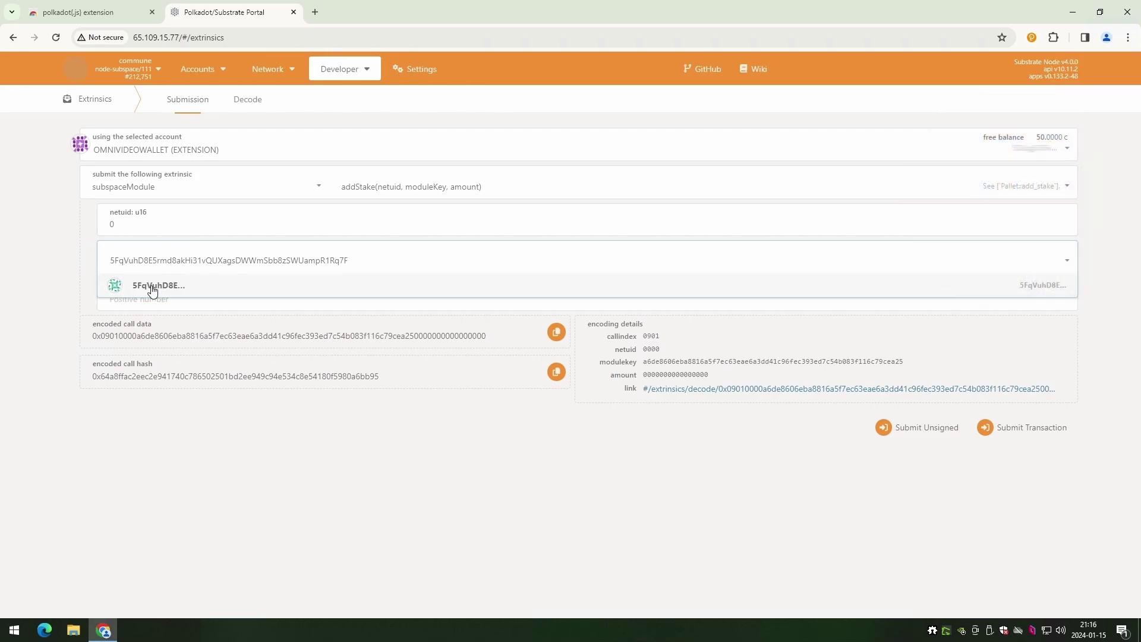
click(159, 287)
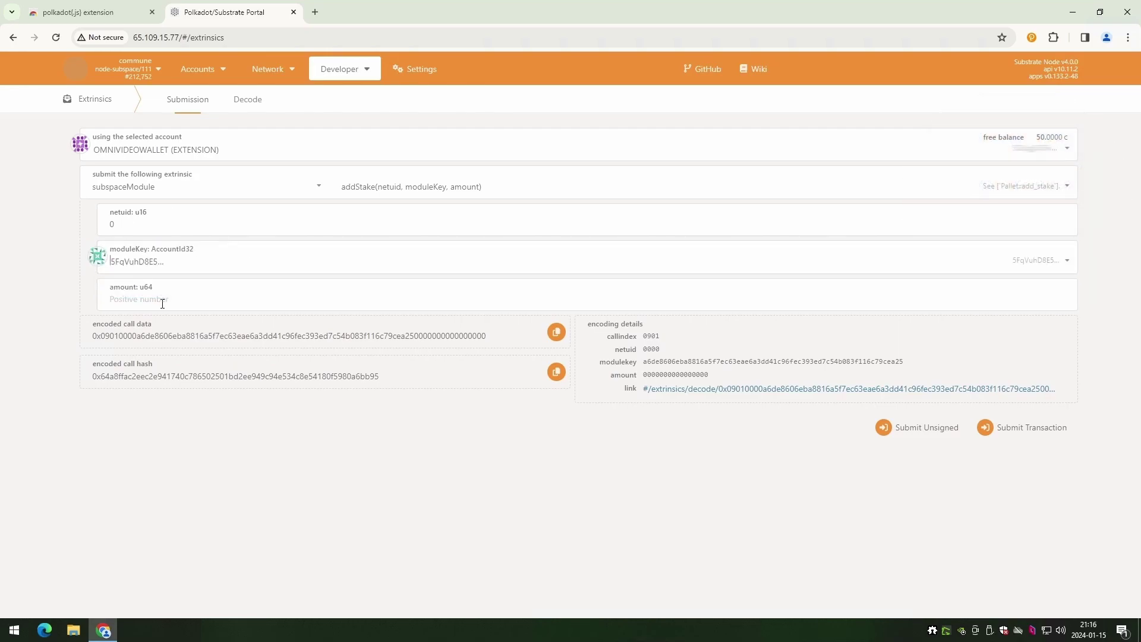
click(163, 304)
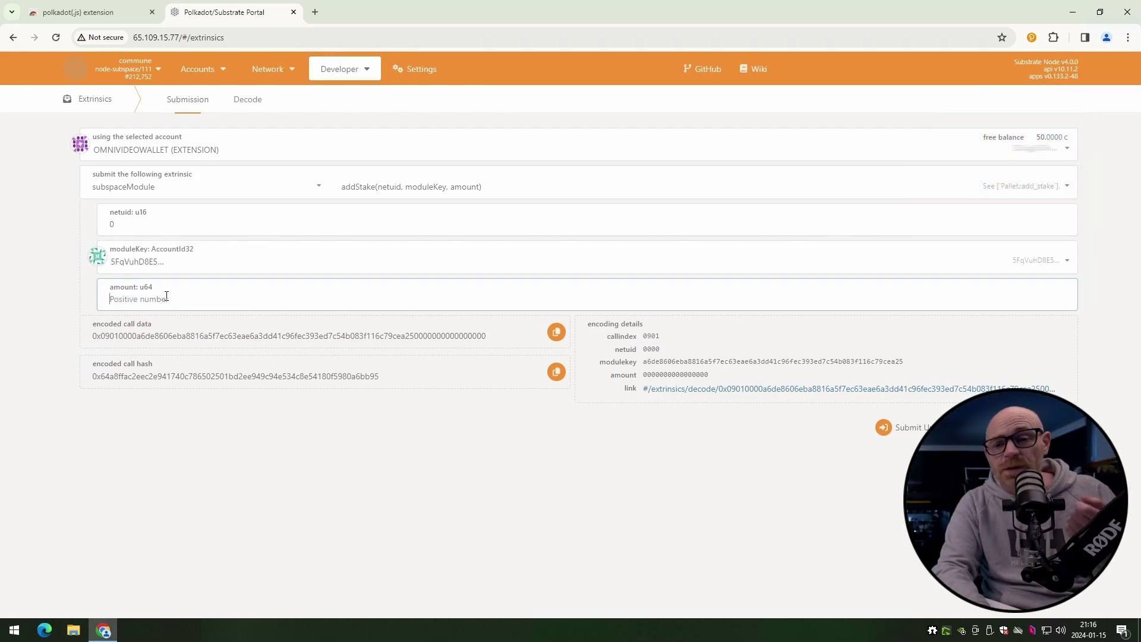
text(10)
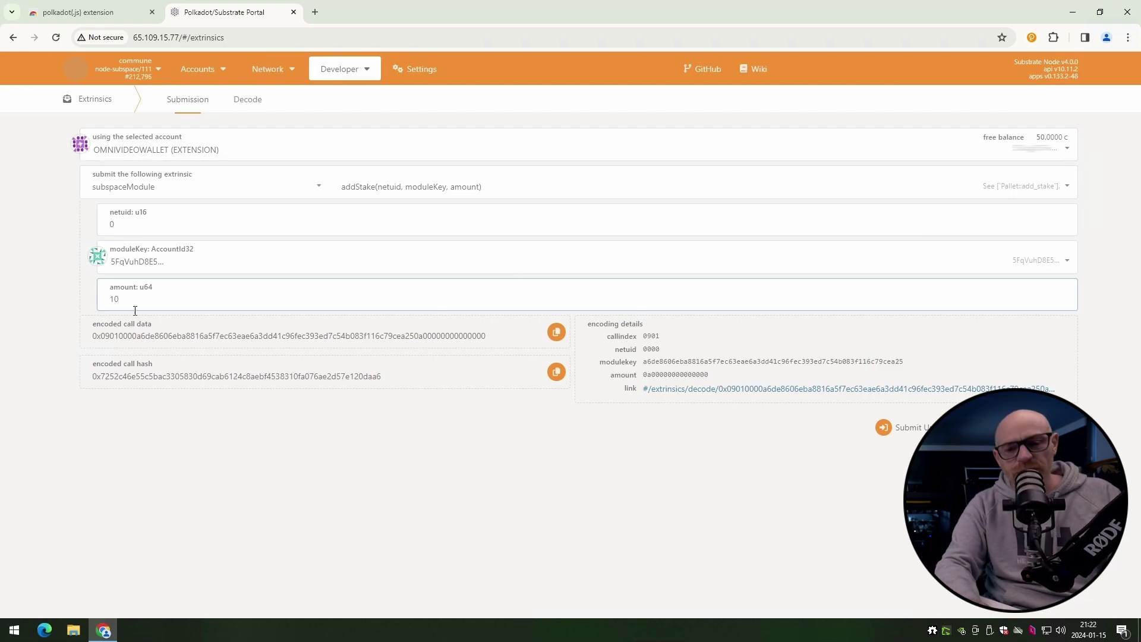
text(00000)
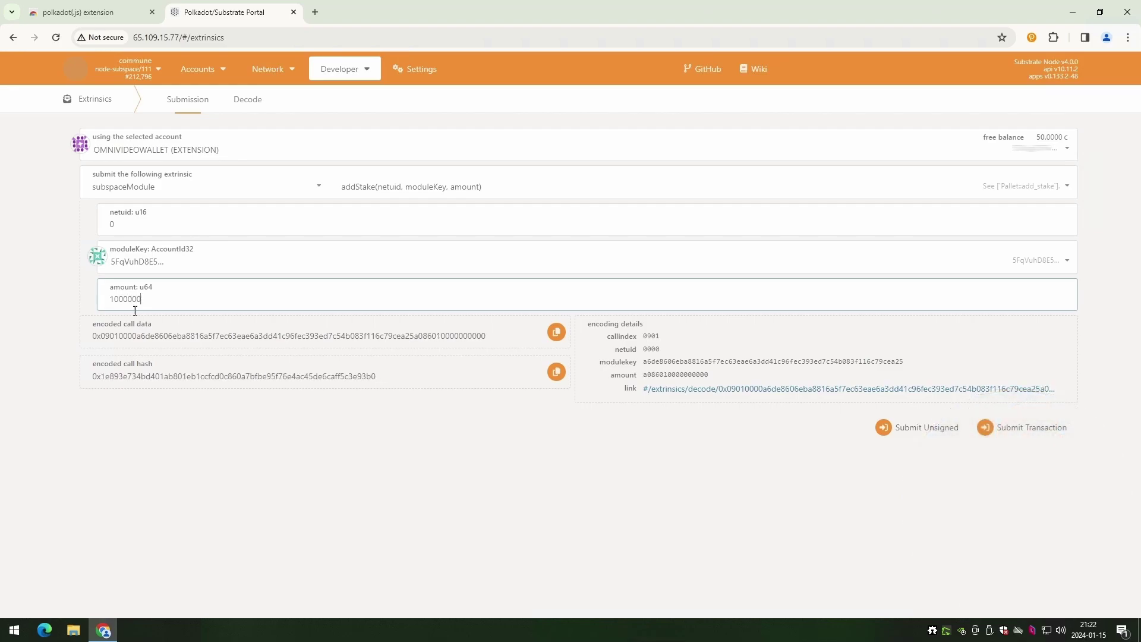
text(0000)
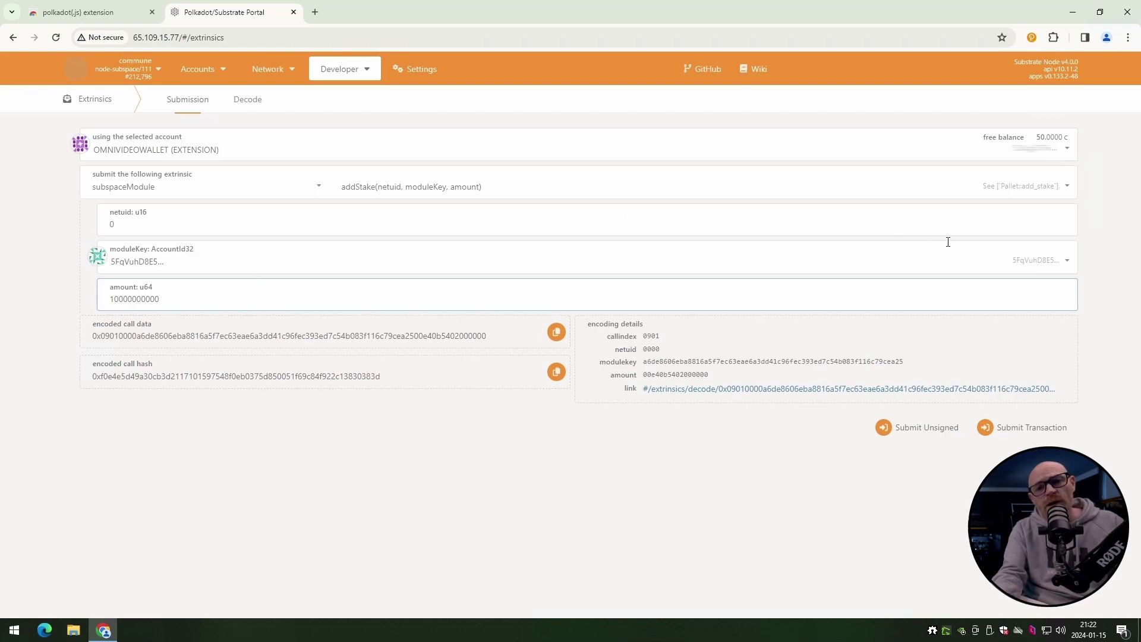
- Submit the addStake transaction and send it to the wallet for signing
click(1031, 435)
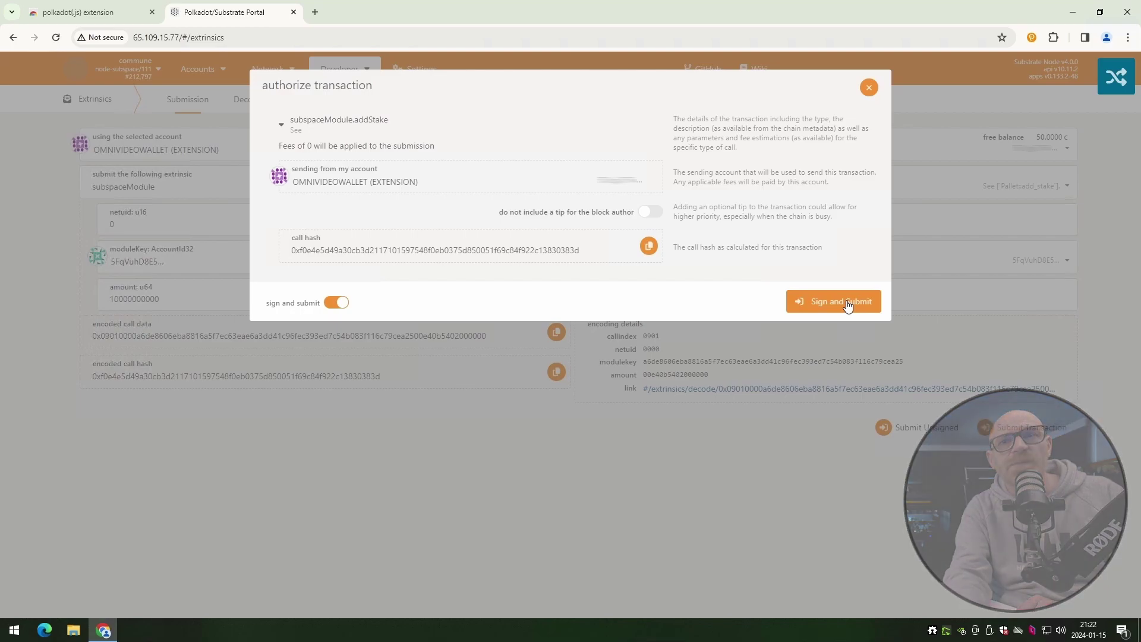
click(847, 304)
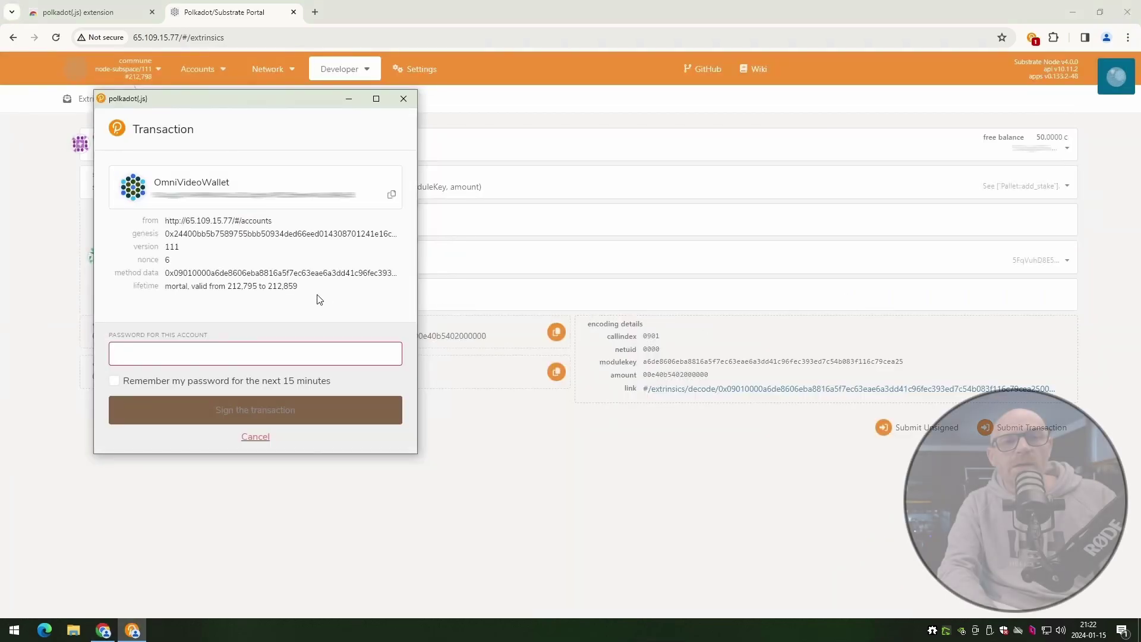
- Enter the account password in polkadot{.js} and sign the addStake transaction
text(aaaa)
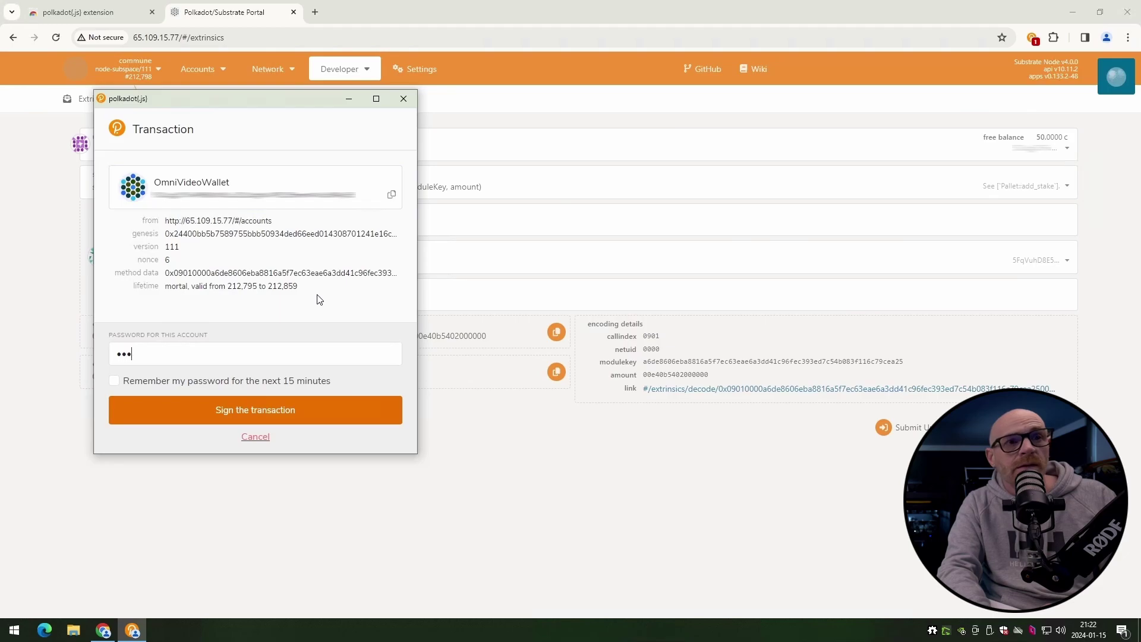
text(aaa)
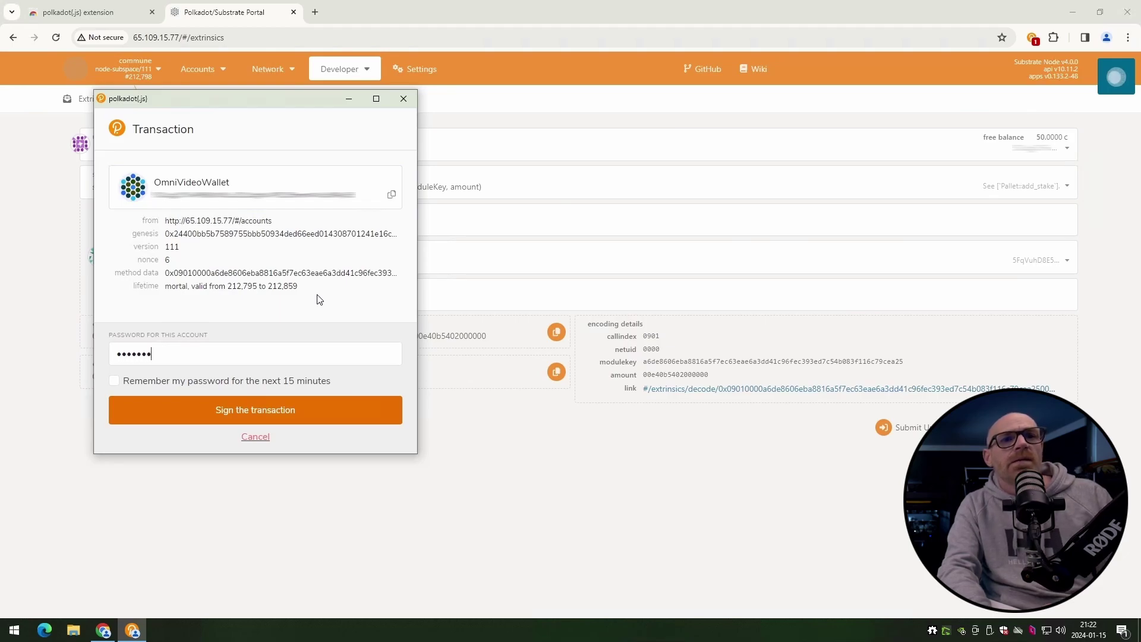
click(284, 410)
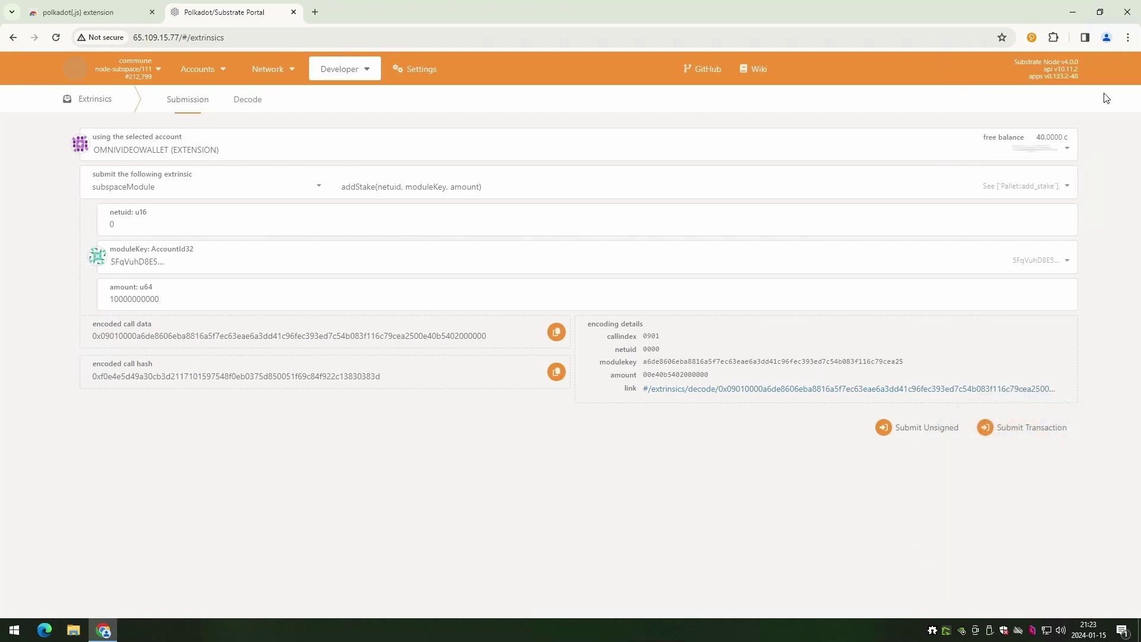
- Return to My accounts and highlight the wallet's total balance of 40.0000 C
click(201, 91)
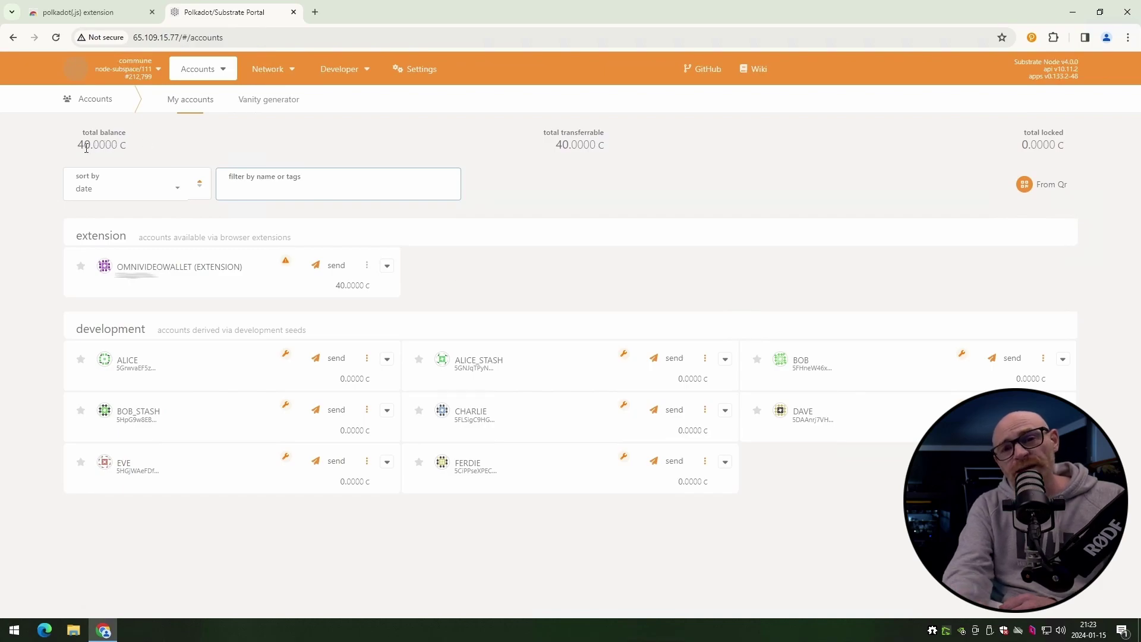
drag(79, 146, 85, 145)
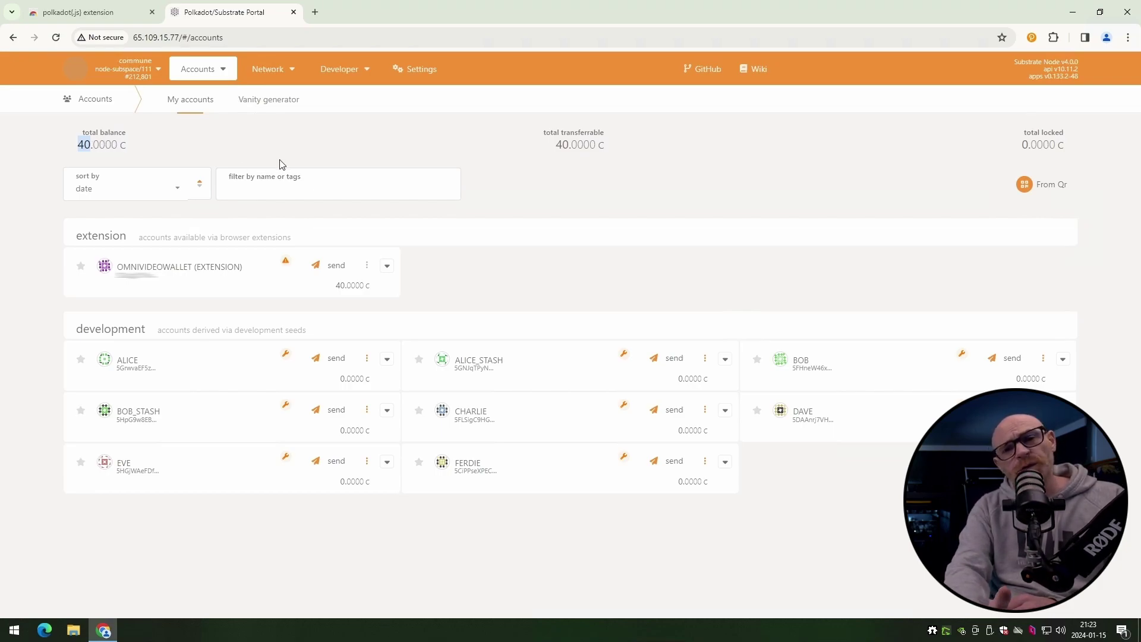
- In Developer > Chain state, select the subspaceModule stakeTo storage query
mouse_move(347, 67)
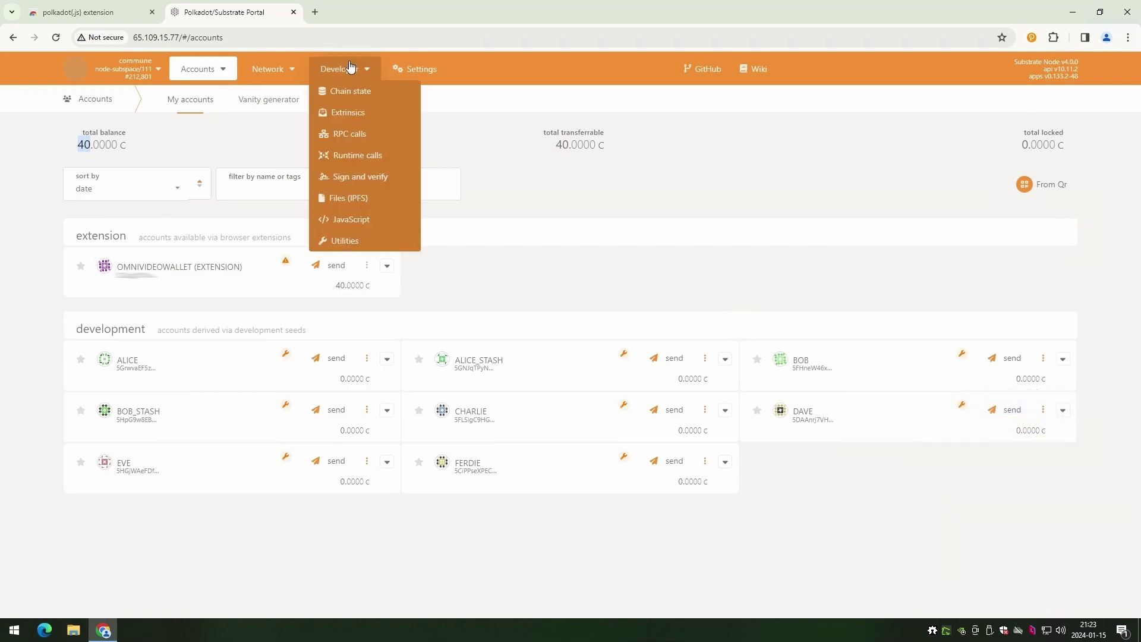
click(355, 100)
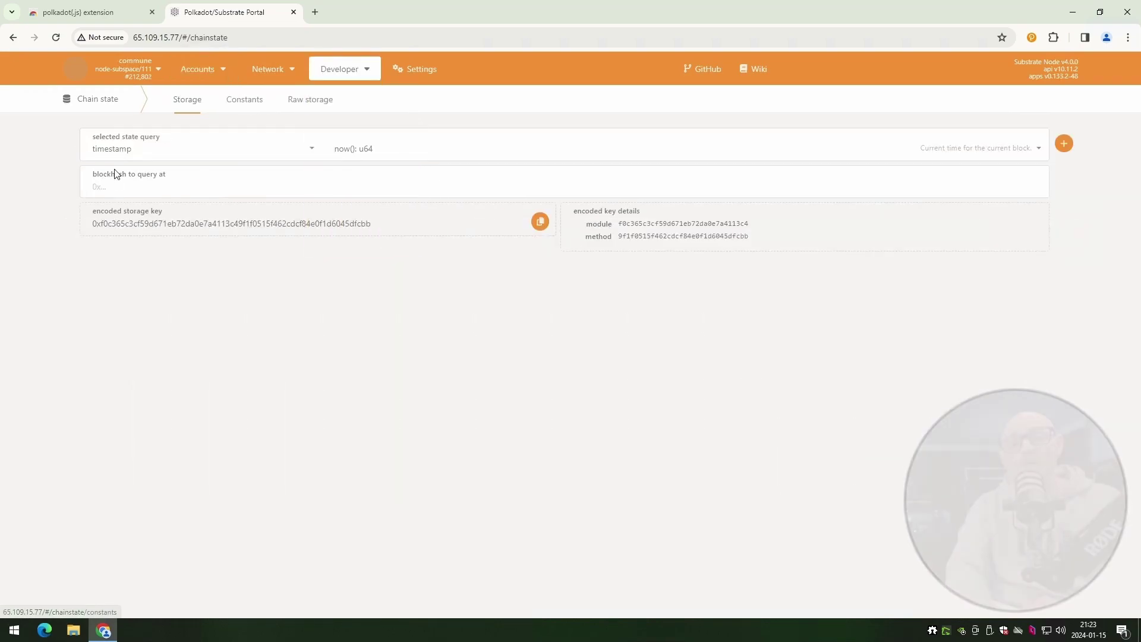
click(122, 153)
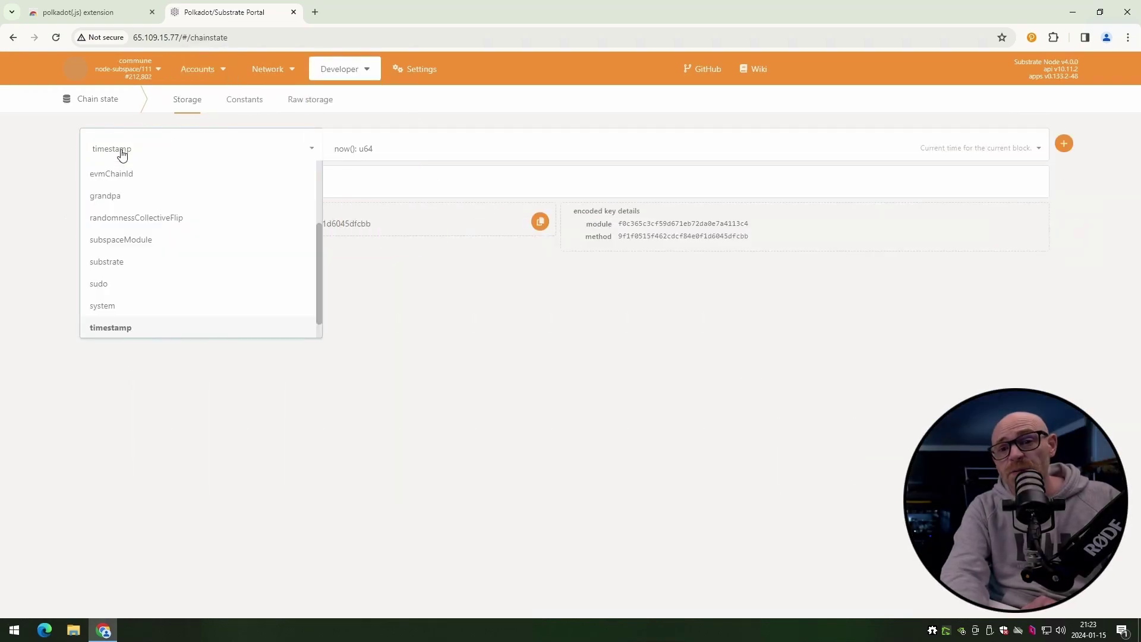
click(139, 242)
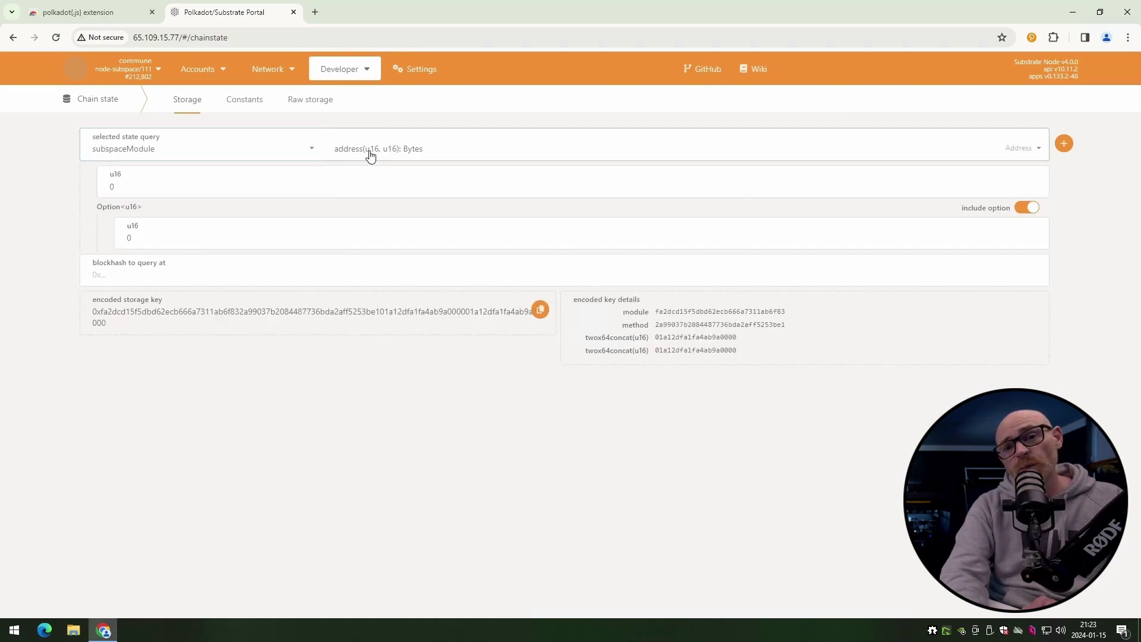
click(369, 156)
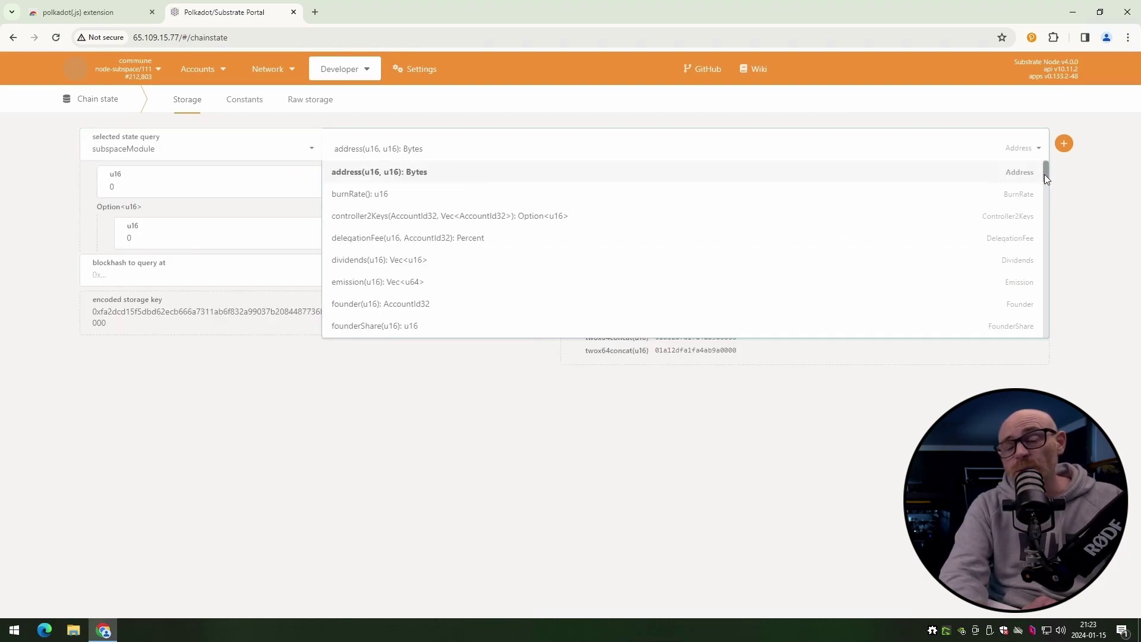
drag(1044, 175, 1048, 292)
click(356, 324)
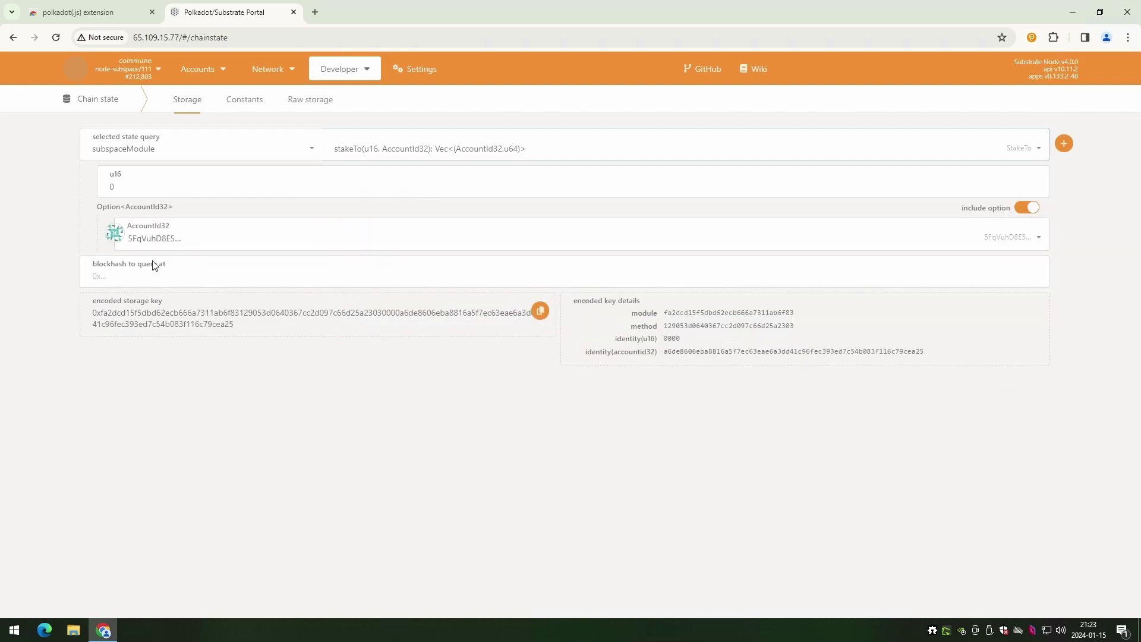
- Run stakeTo for the extension wallet and highlight the 10,000,256,275 staked result
click(204, 239)
scroll(339, 388, up, 1)
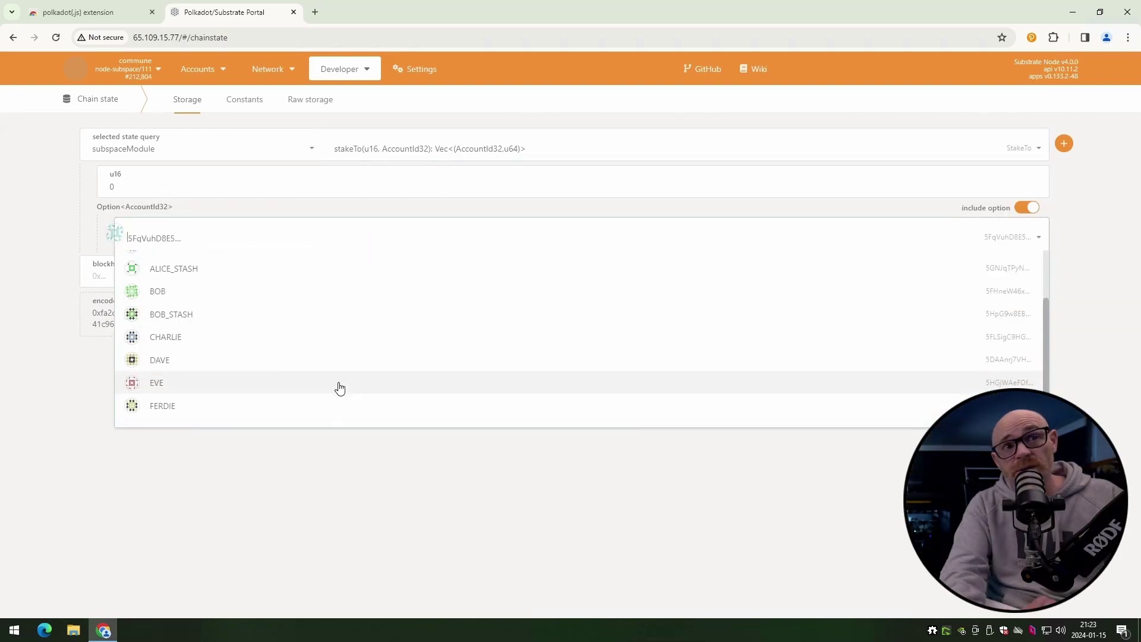
scroll(336, 385, up, 3)
click(203, 287)
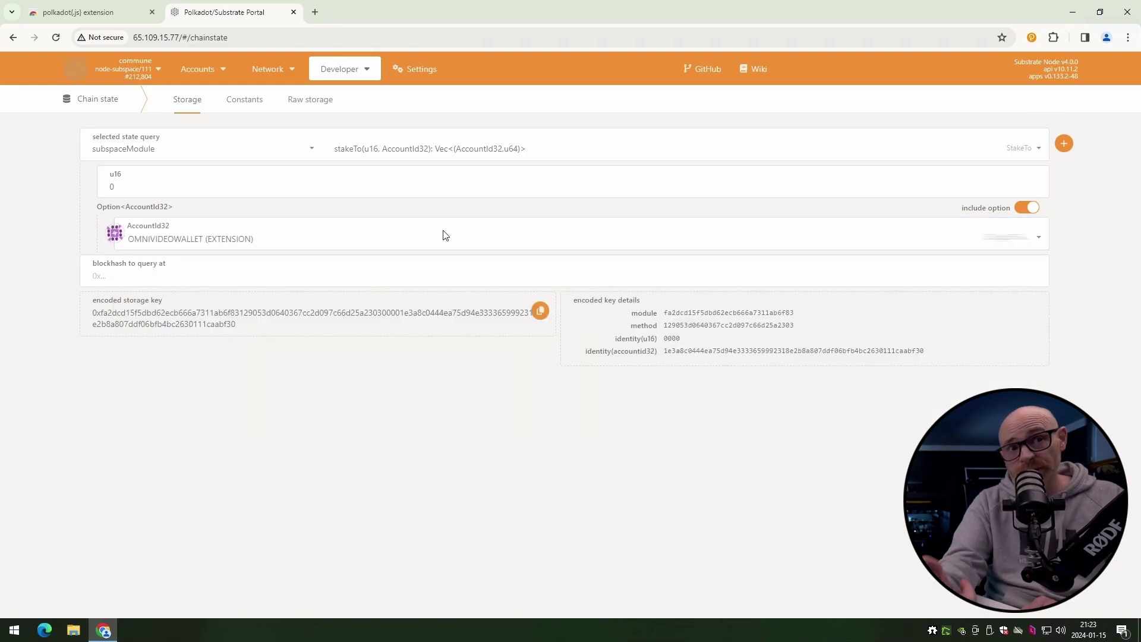
click(1064, 144)
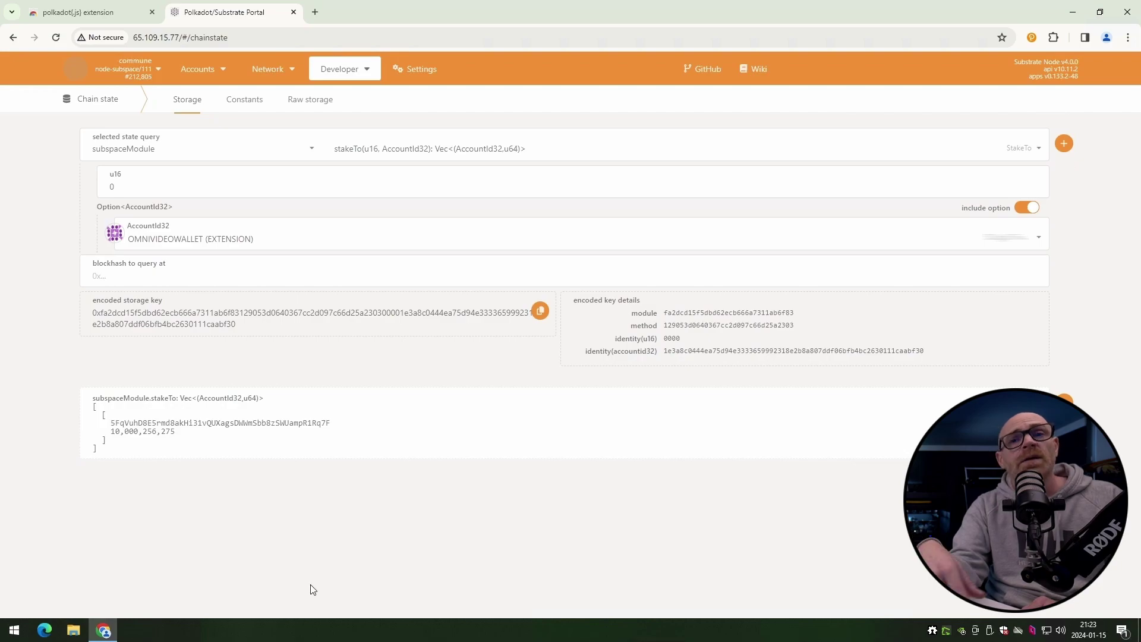
drag(176, 432, 109, 434)
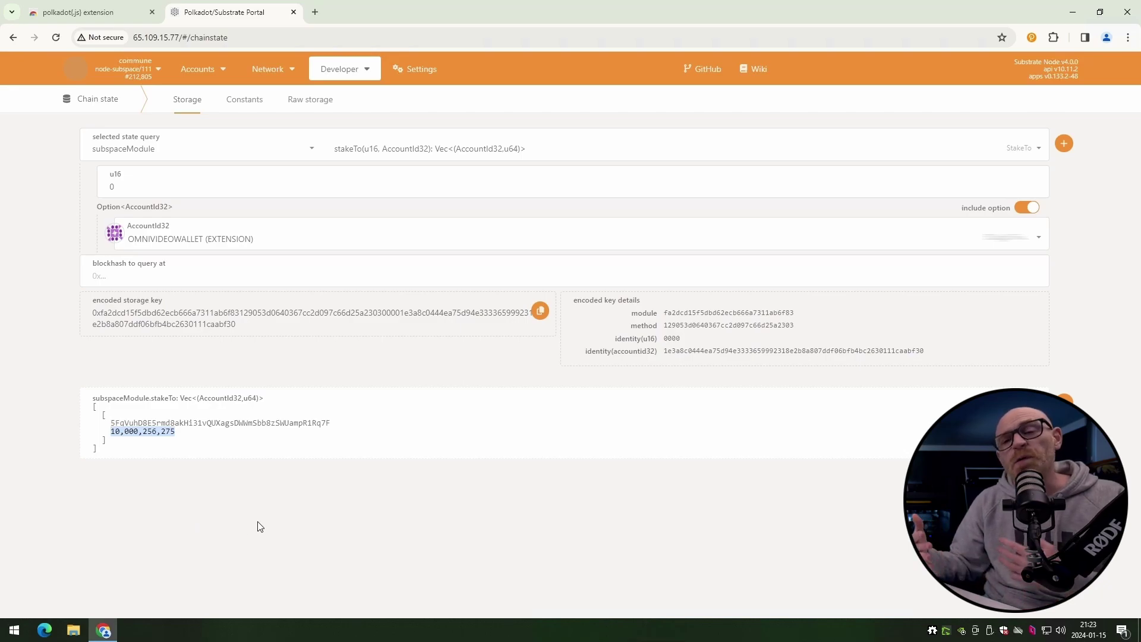
click(177, 450)
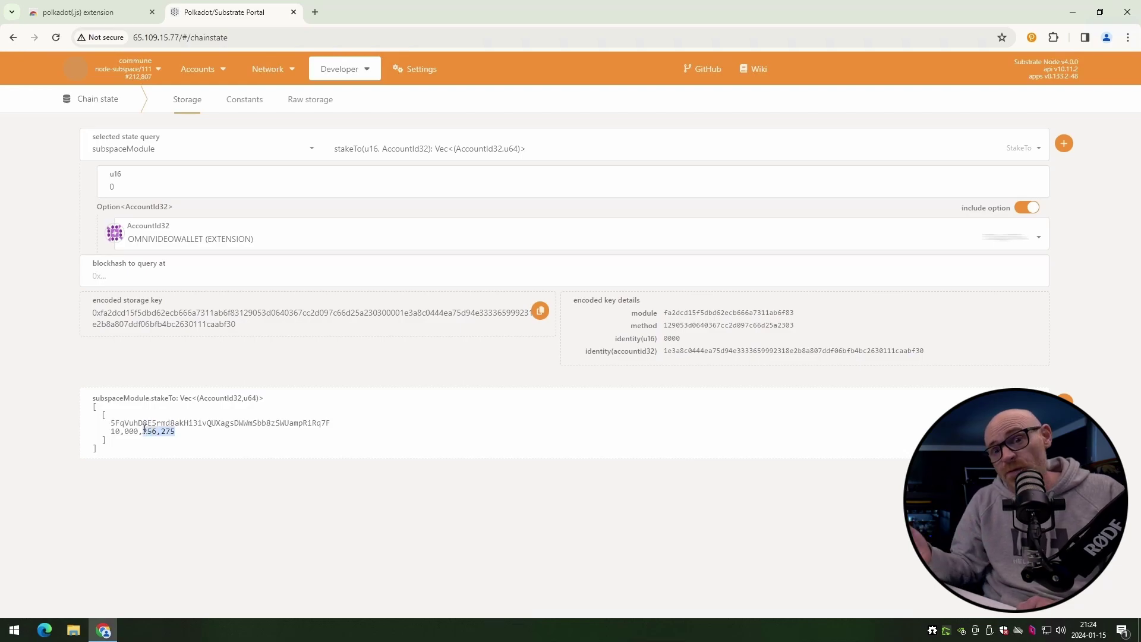
- Go to Developer > Extrinsics and choose the subspaceModule pallet
click(257, 462)
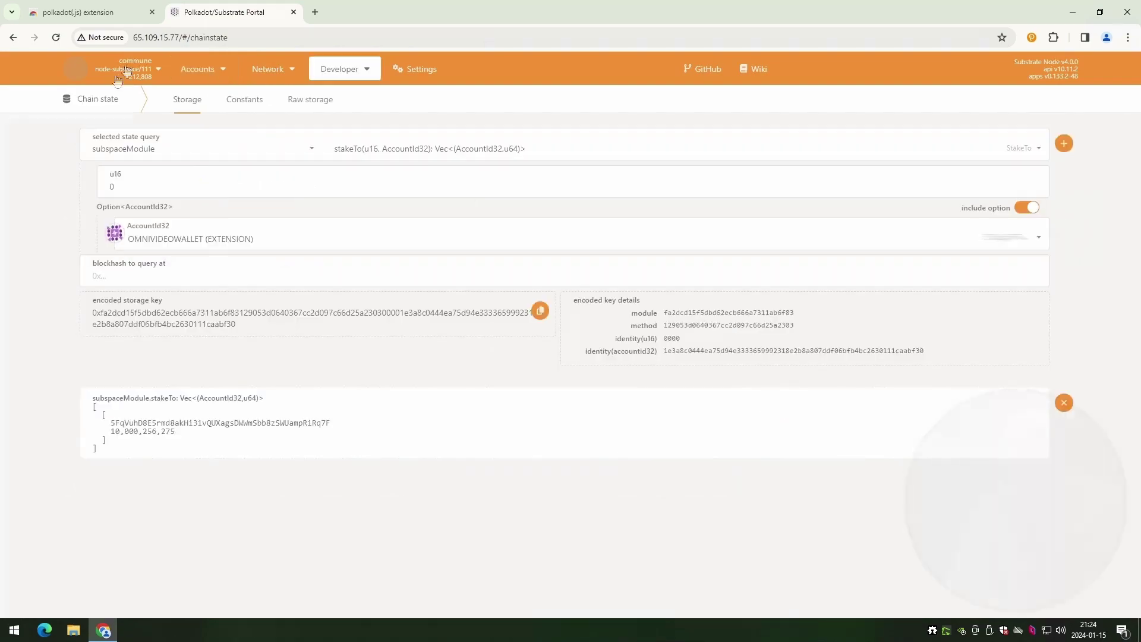
mouse_move(196, 70)
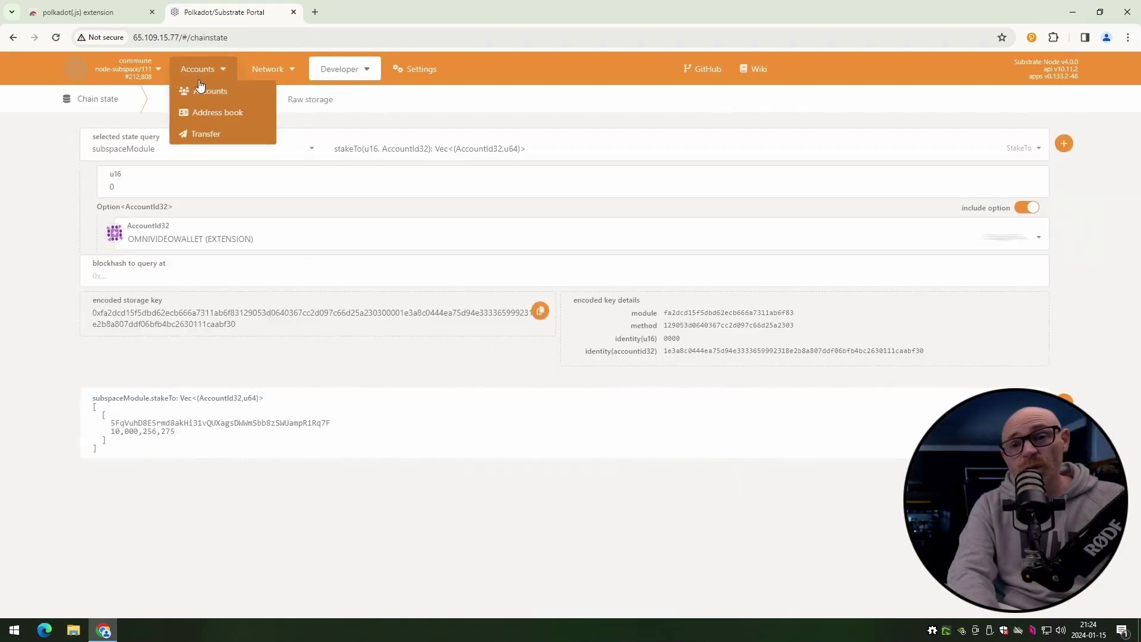
click(203, 93)
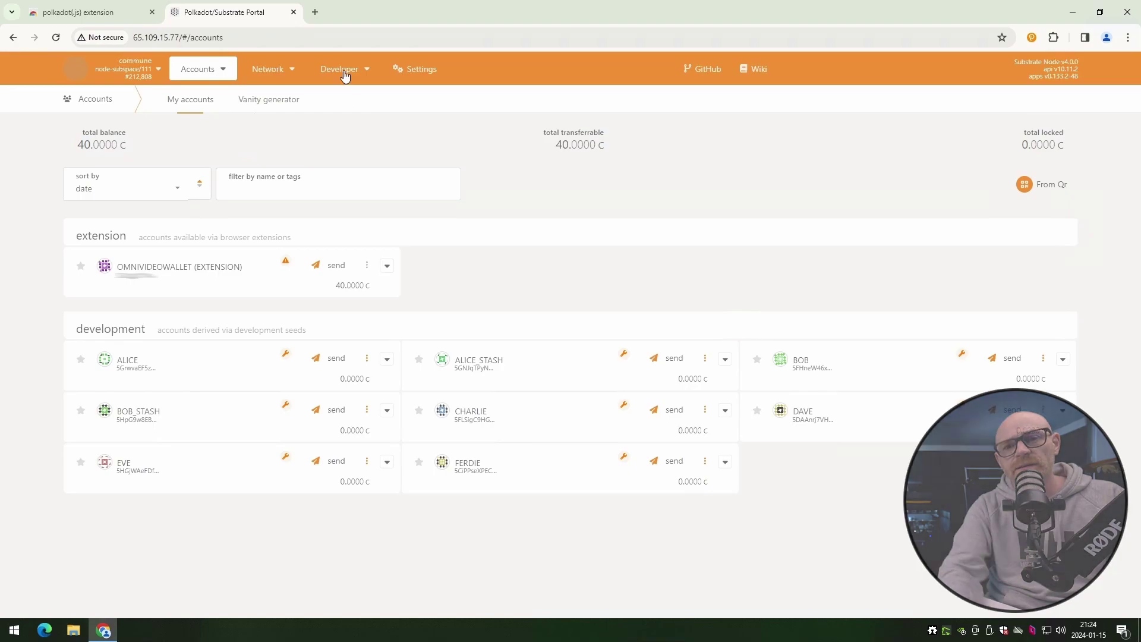
mouse_move(345, 73)
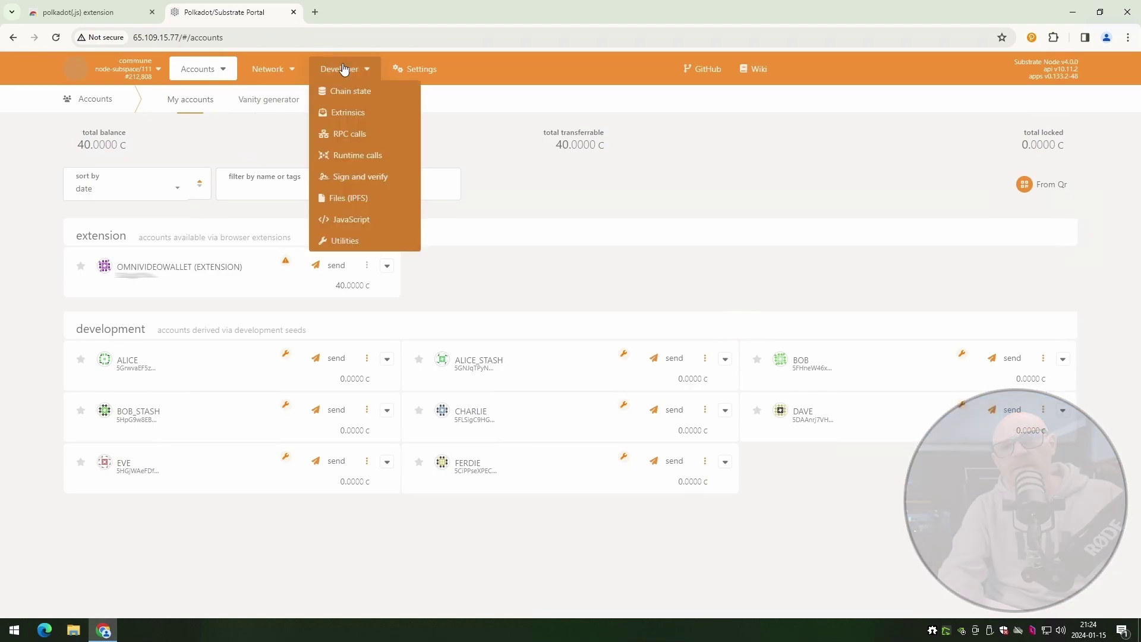
click(351, 120)
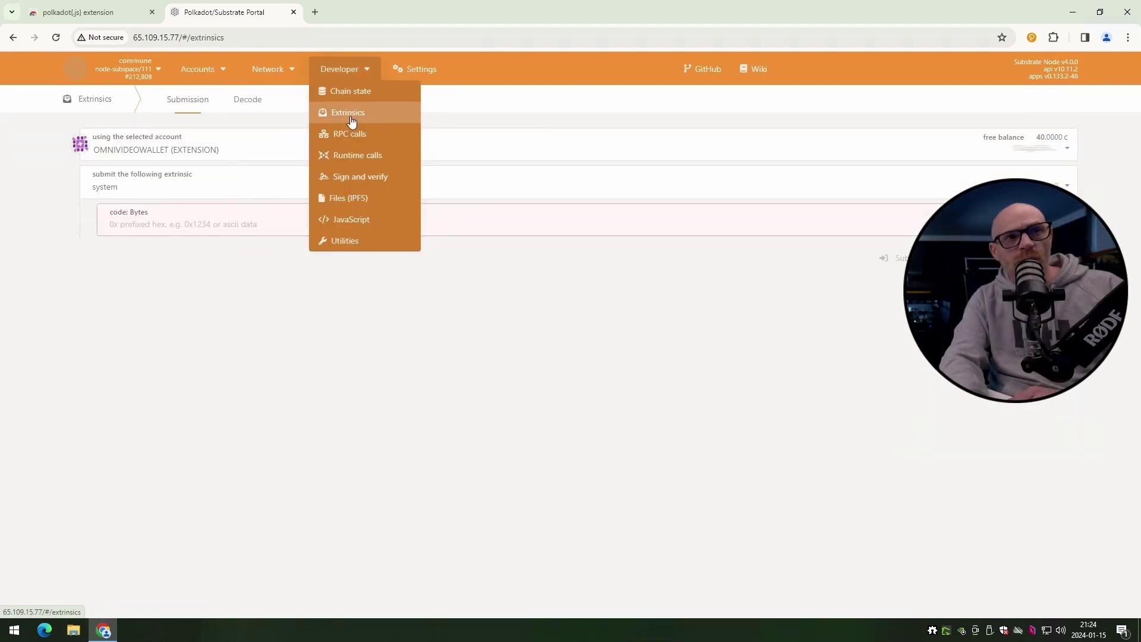
click(114, 191)
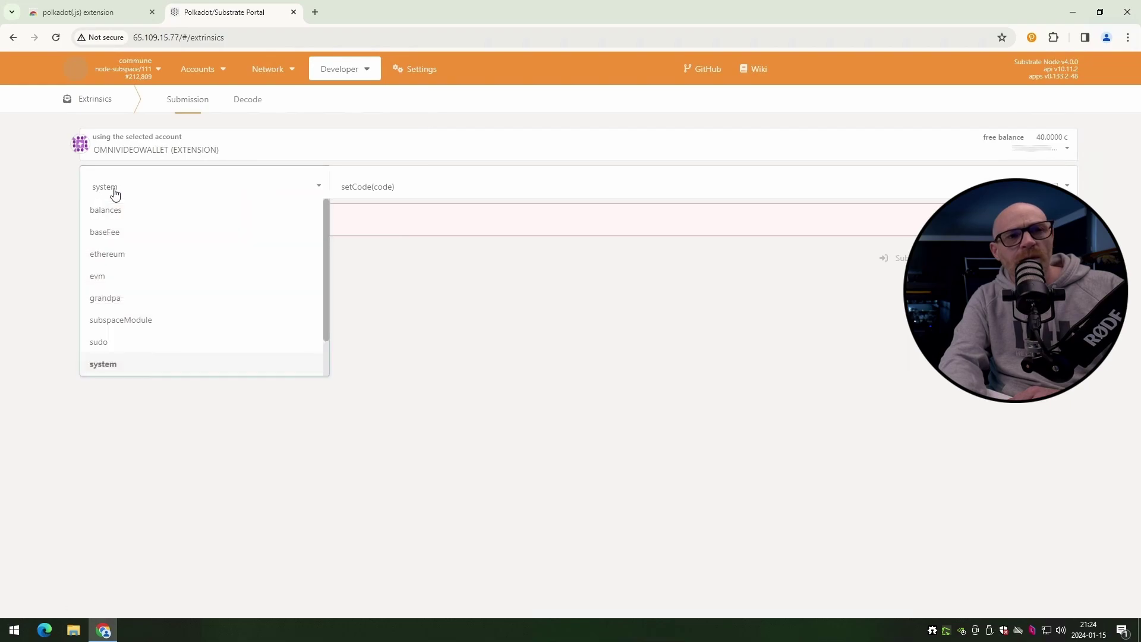
click(150, 318)
click(372, 193)
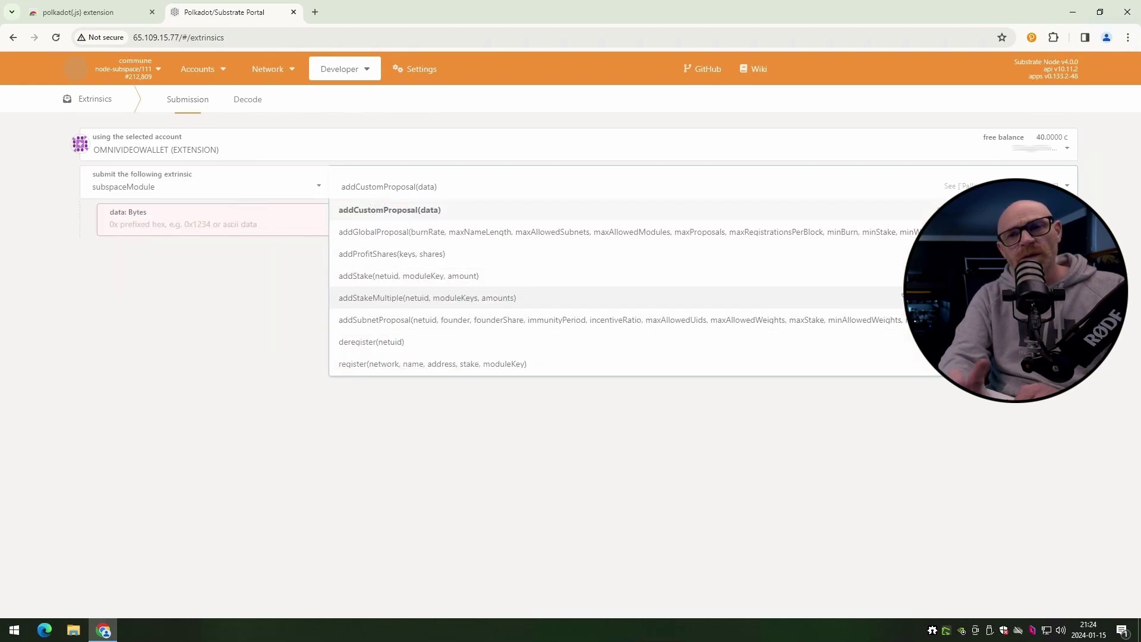
scroll(611, 319, down, 2)
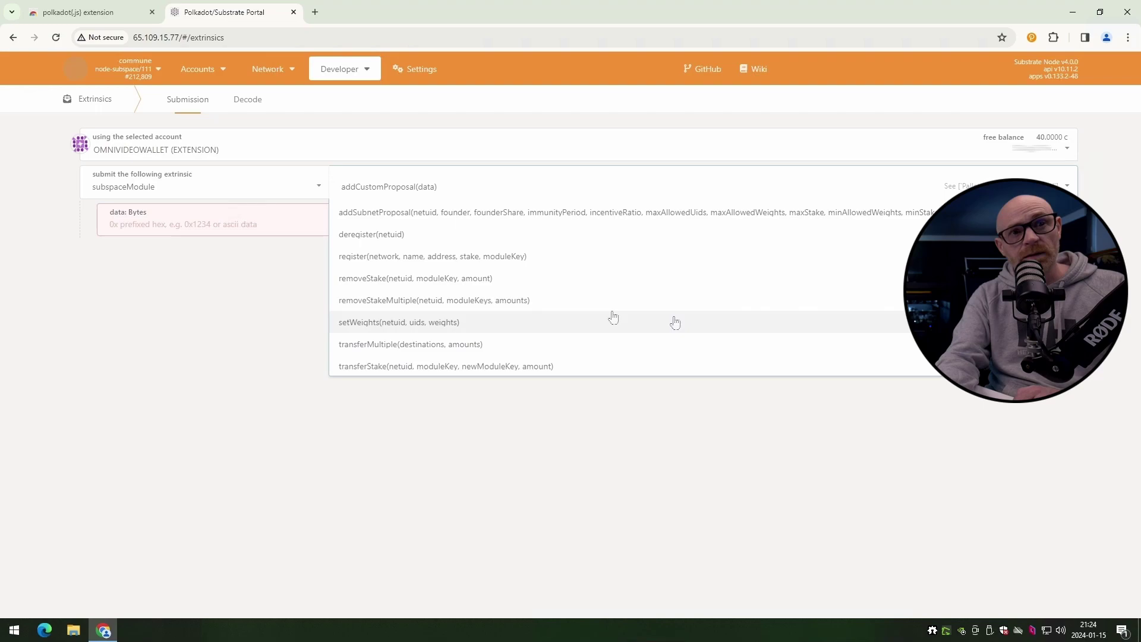
click(378, 281)
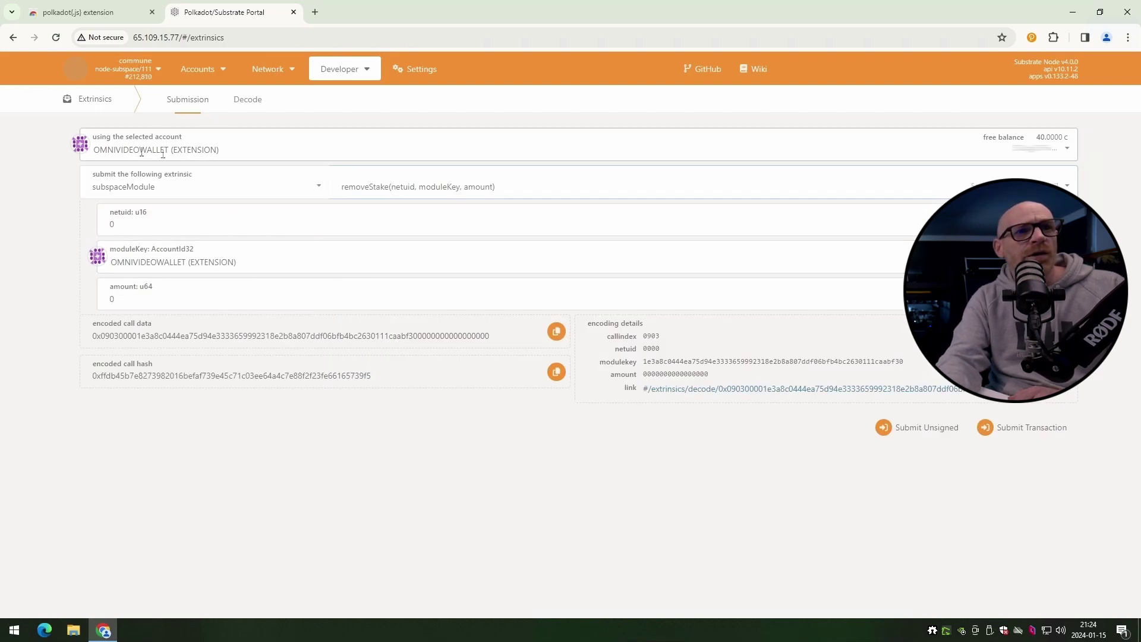
click(186, 262)
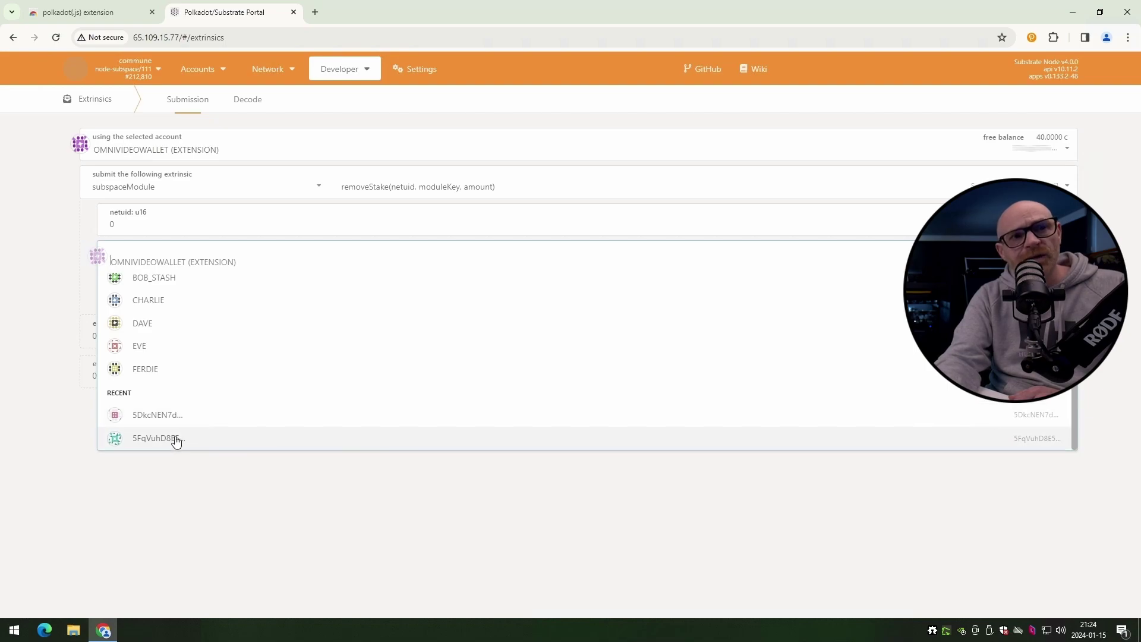
click(177, 439)
click(146, 301)
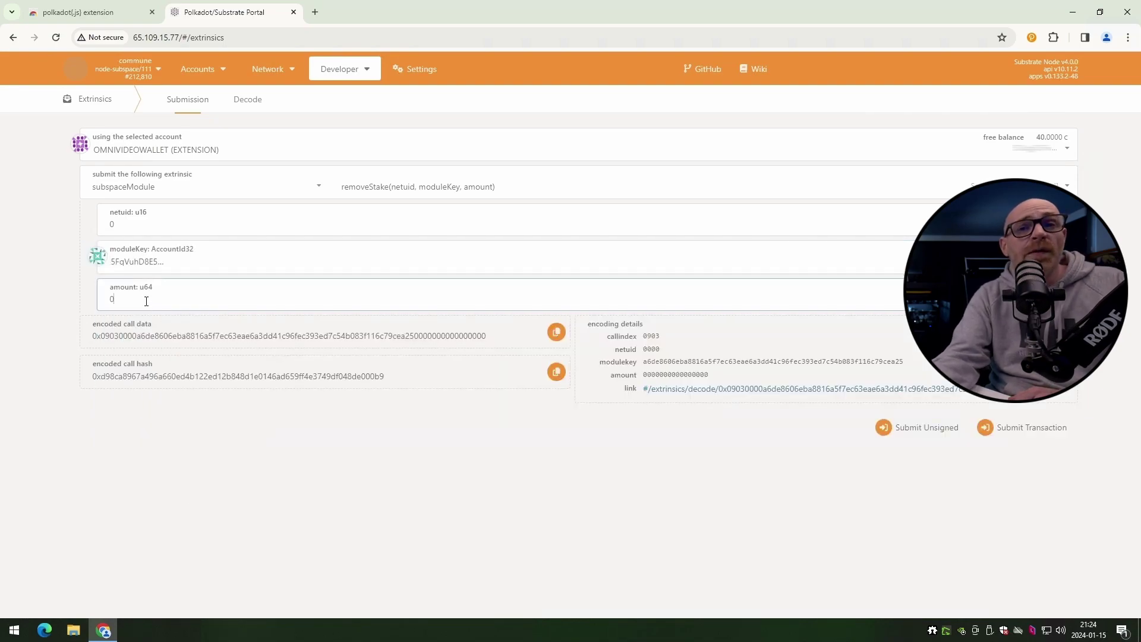
text(1)
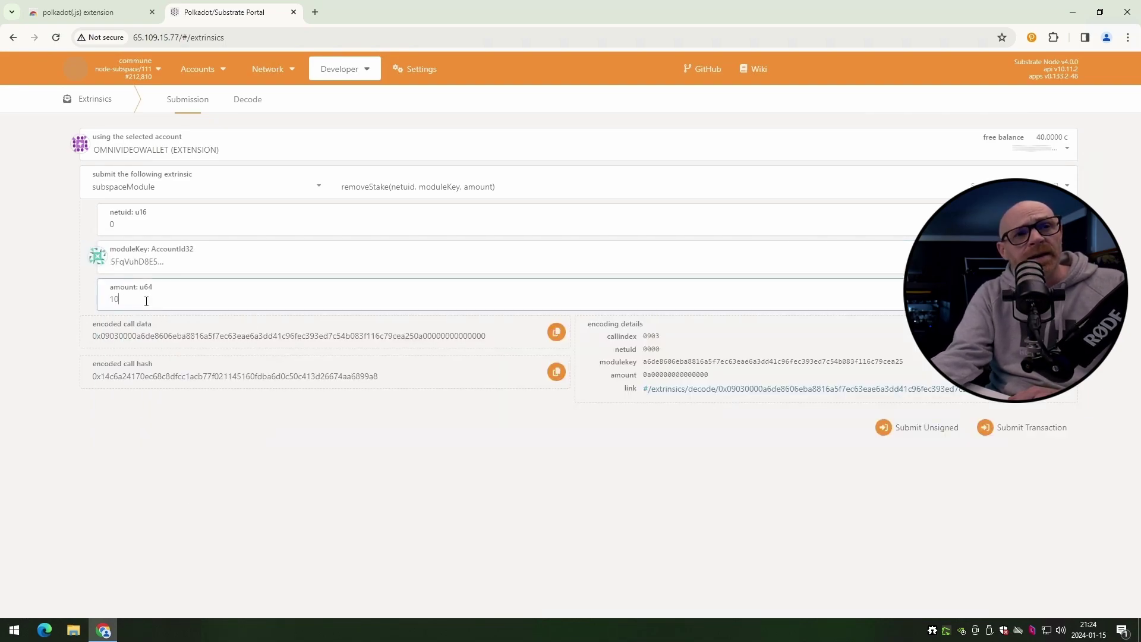
text(000000)
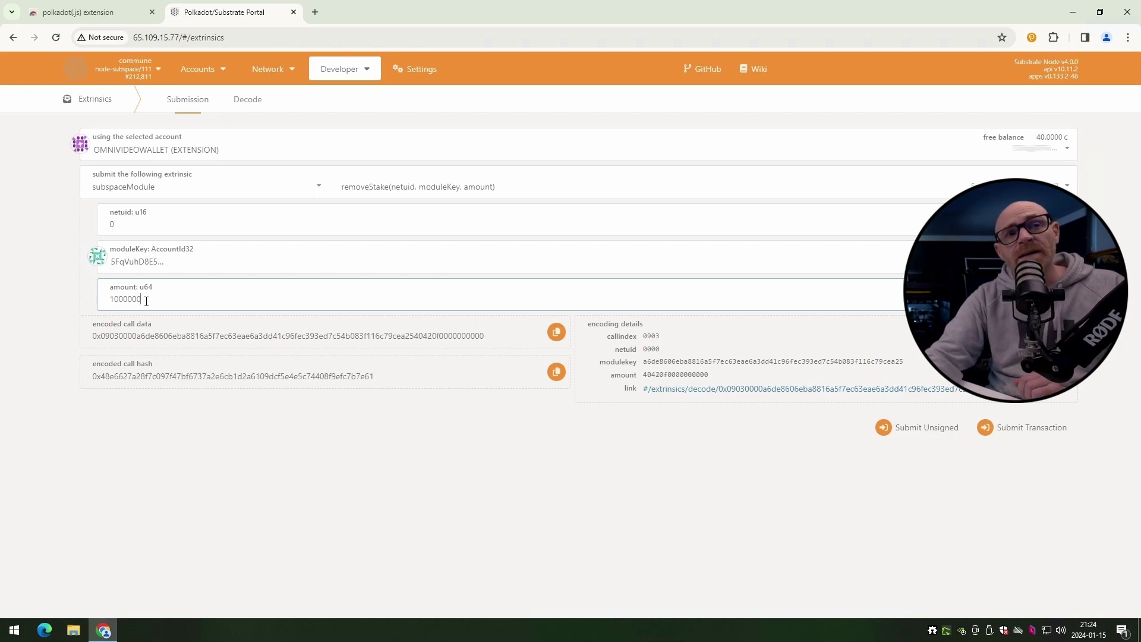
text(0000)
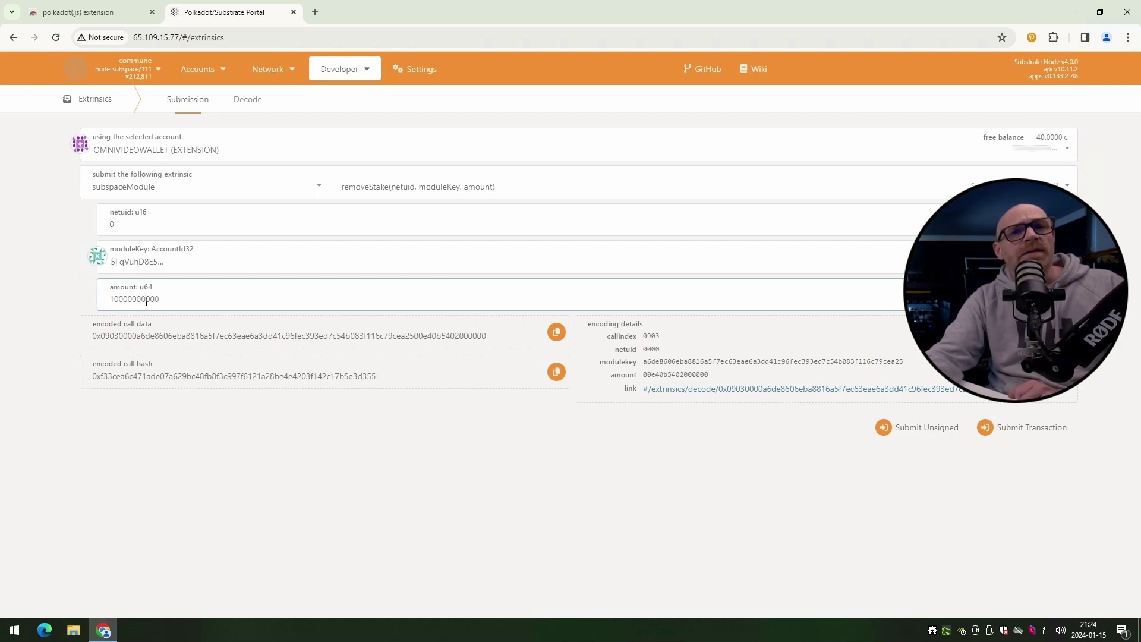
- Submit the removeStake call and sign it with the account password in polkadot{.js}
click(1017, 428)
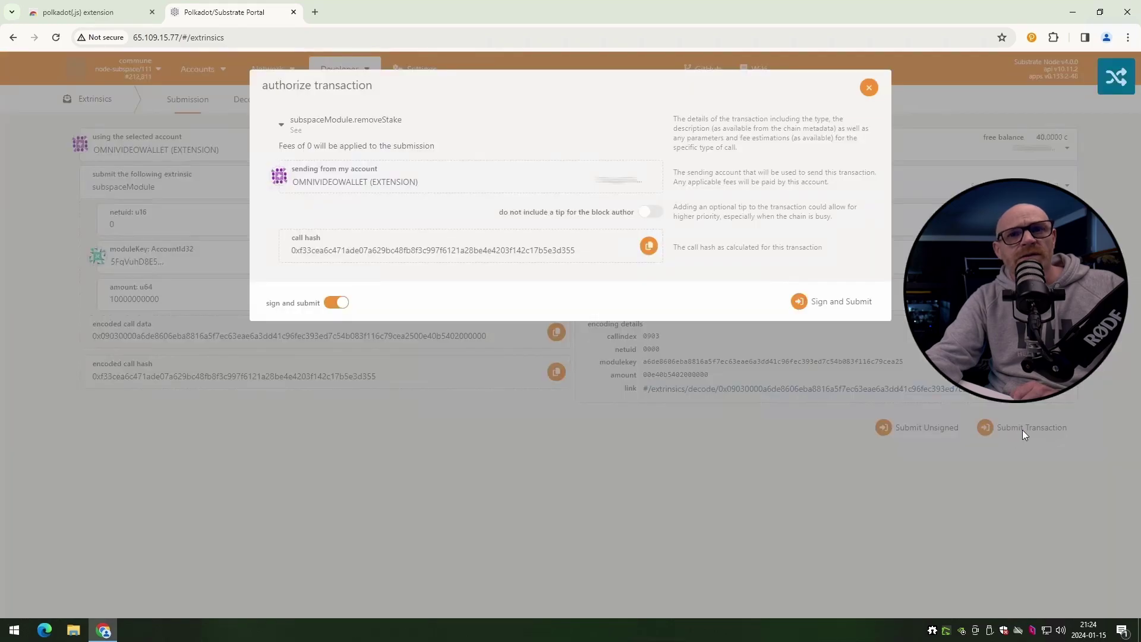
click(863, 306)
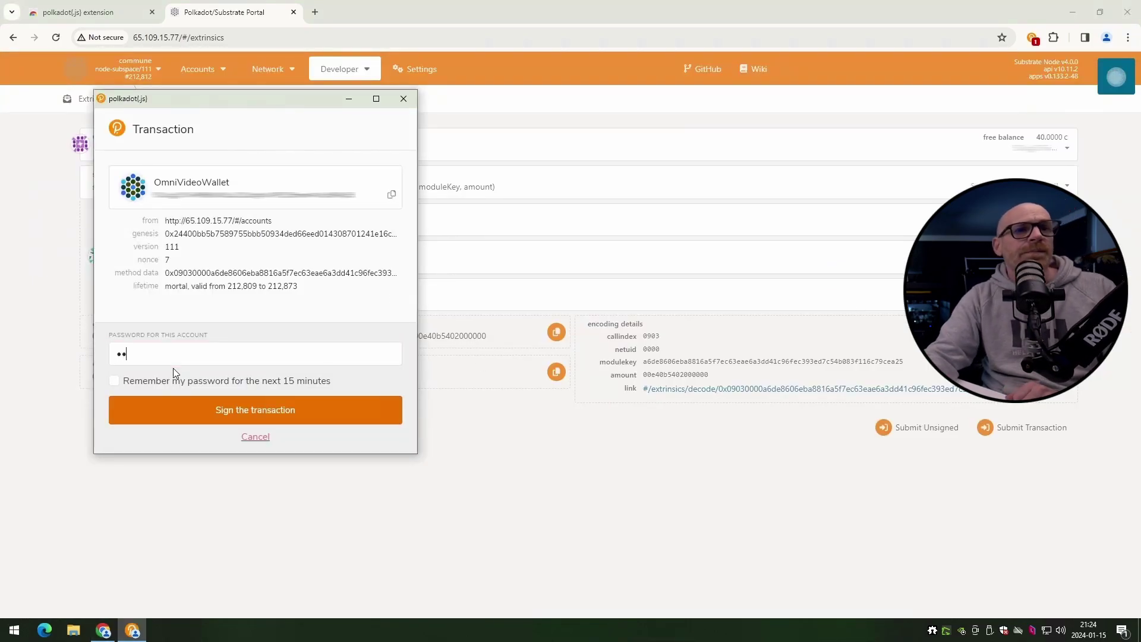
text(•••••)
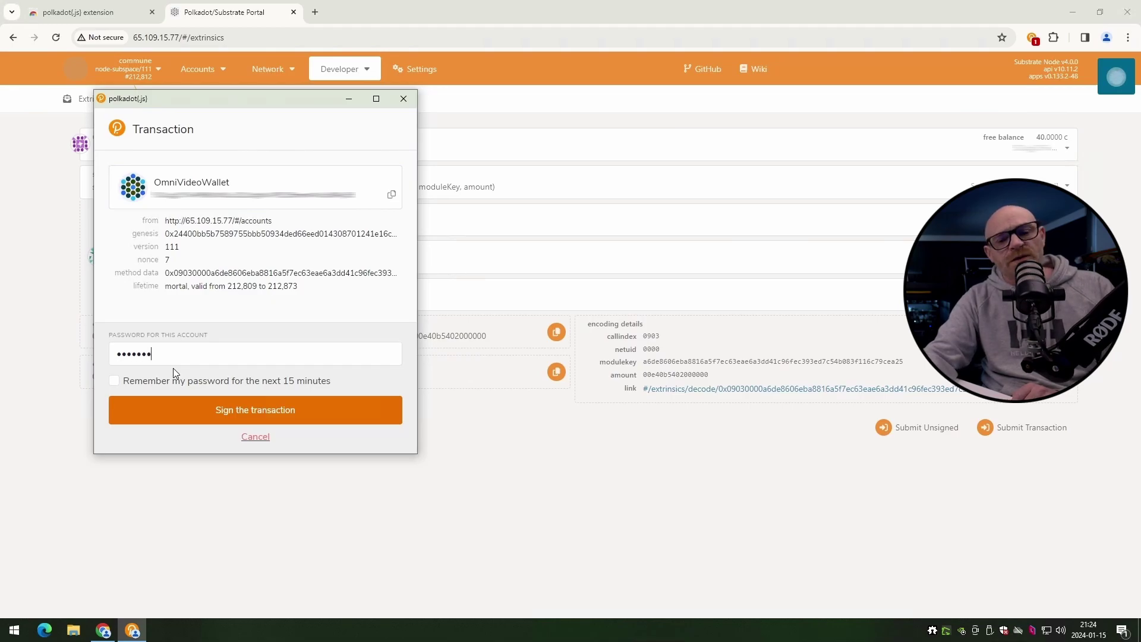
click(268, 413)
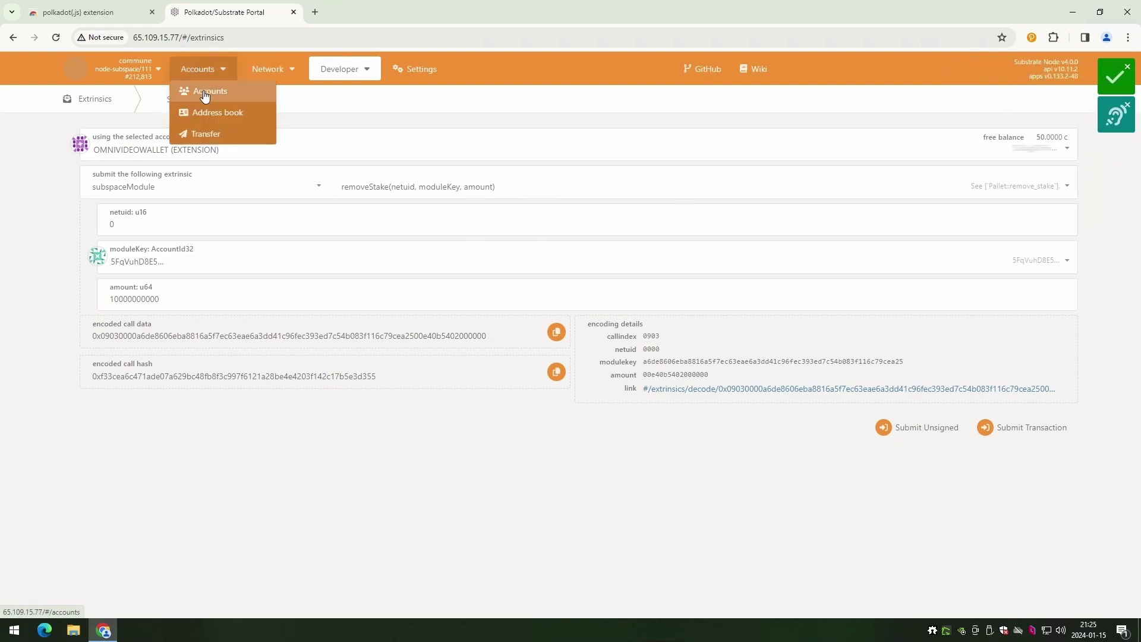
- Return to the accounts overview to see the 50.0000 C total balance
click(204, 93)
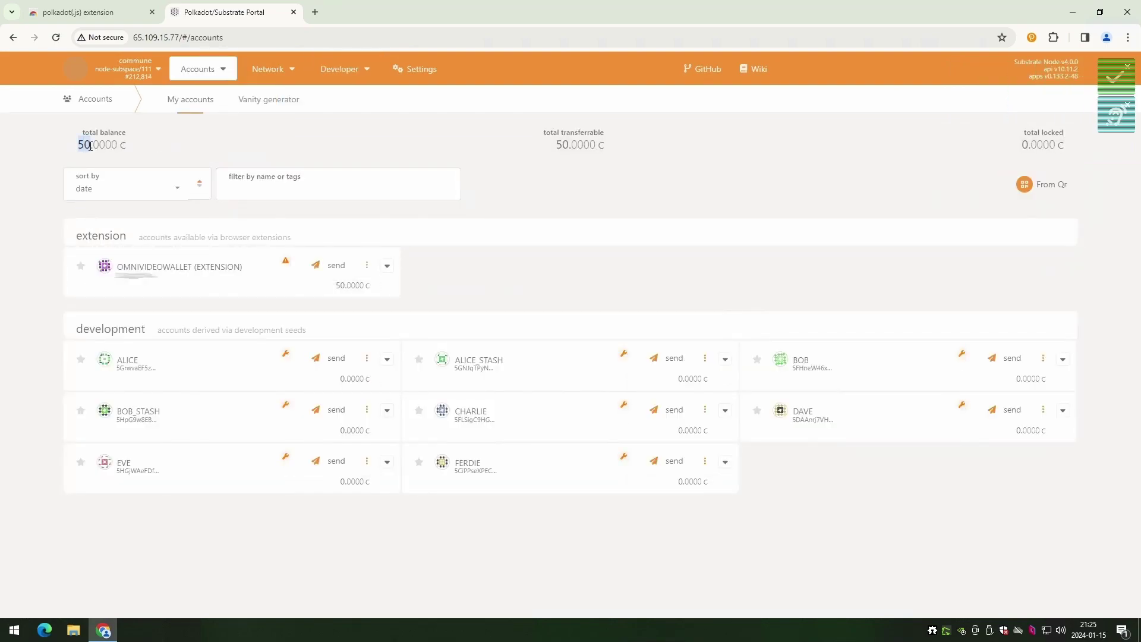